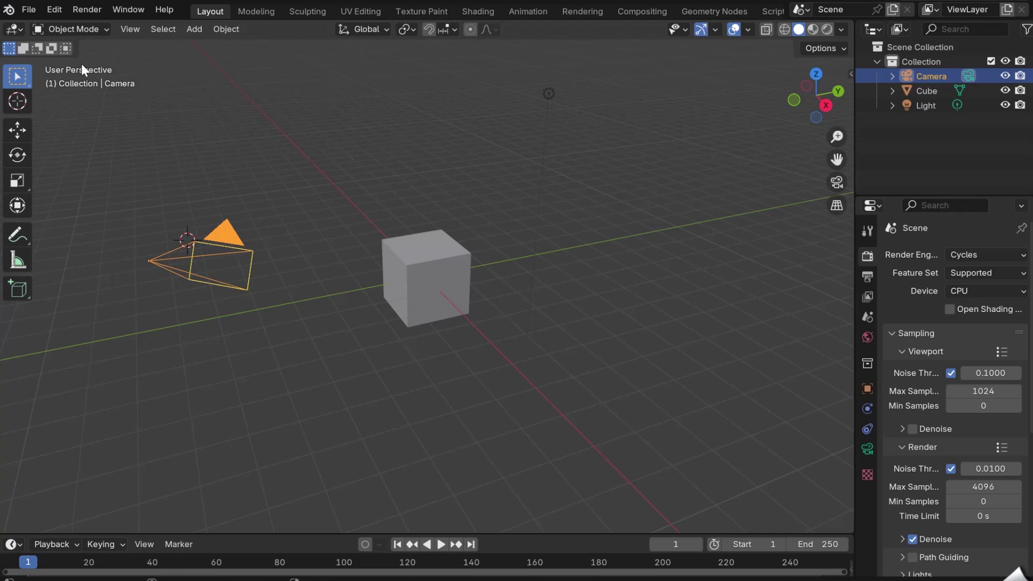
- Install the light_studio_addon.zip add-on from disk through the Blender preferences
{"action": "left_click", "coordinate": [50, 10]}
{"action": "left_click", "coordinate": [92, 197]}
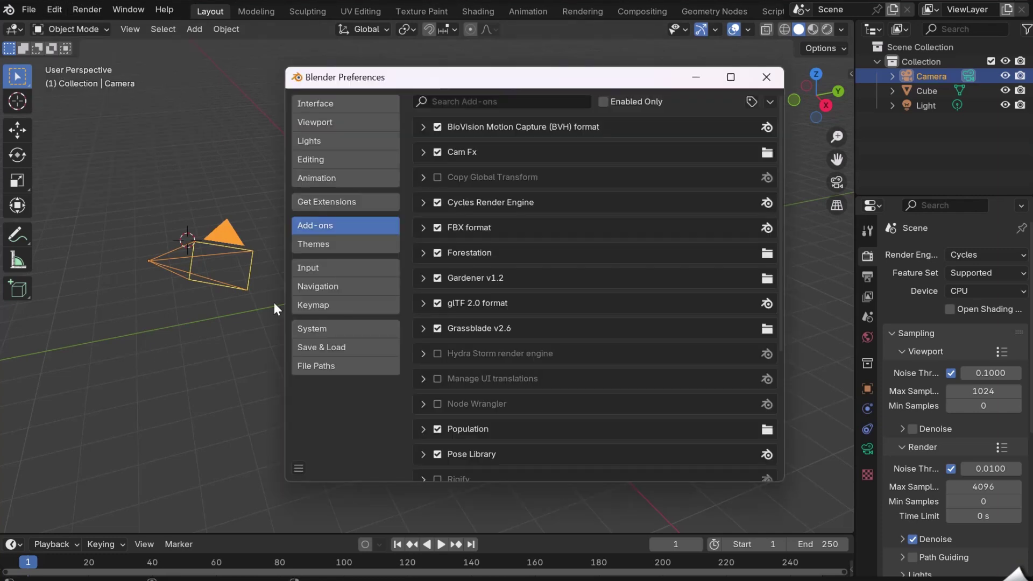
{"action": "left_click", "coordinate": [769, 101]}
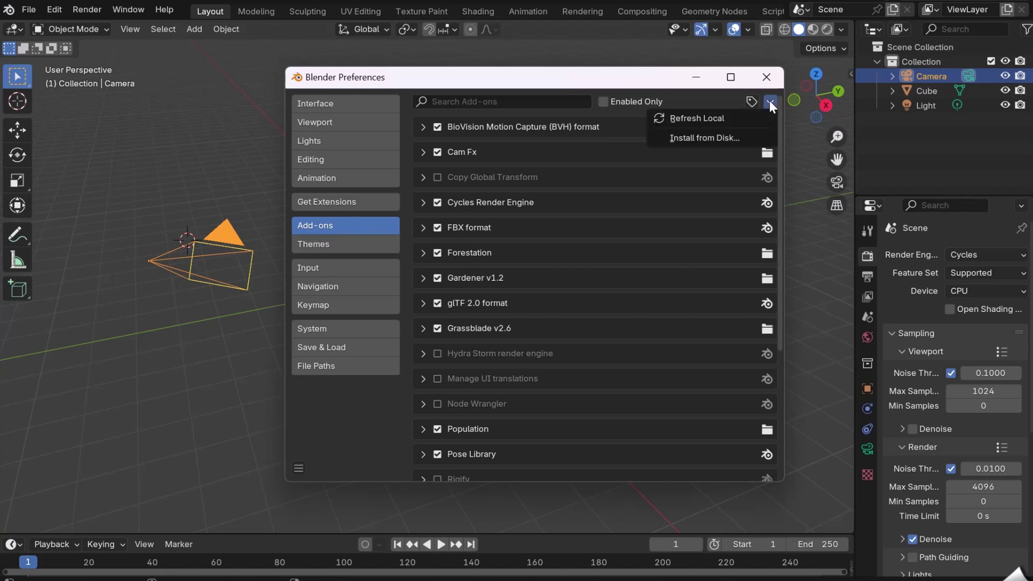
{"action": "left_click", "coordinate": [715, 137]}
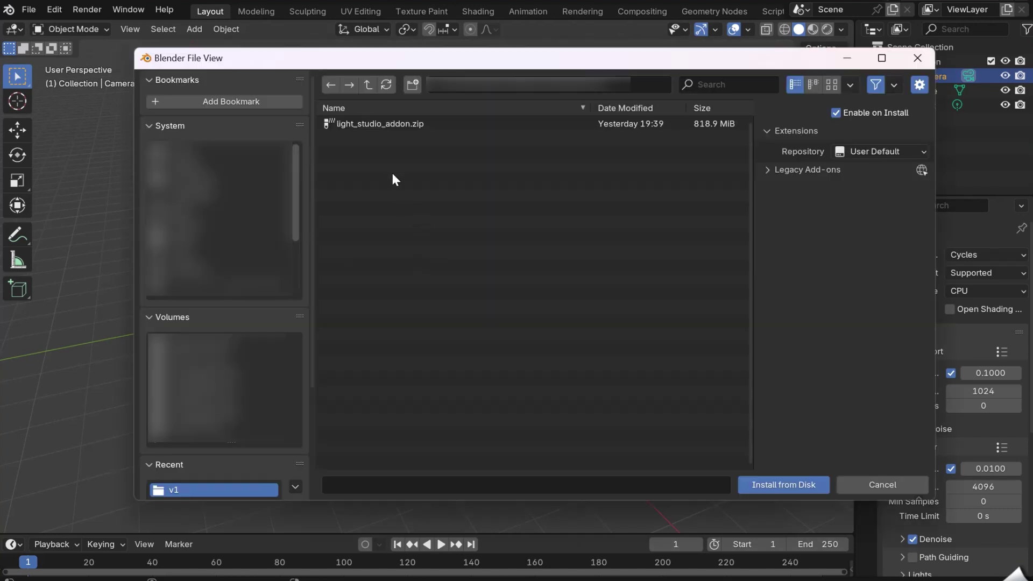
{"action": "left_click", "coordinate": [381, 123]}
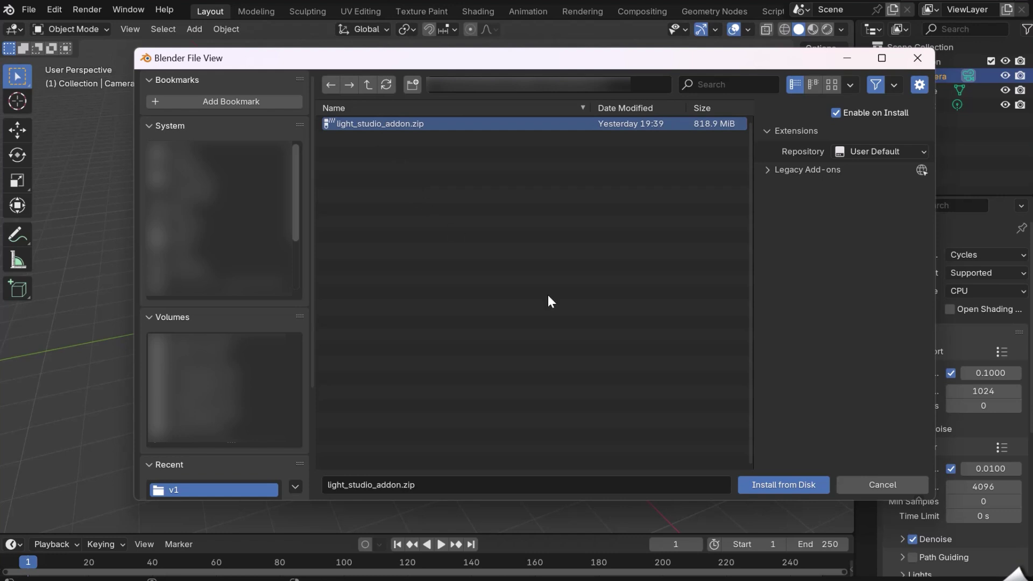
{"action": "left_click", "coordinate": [783, 486]}
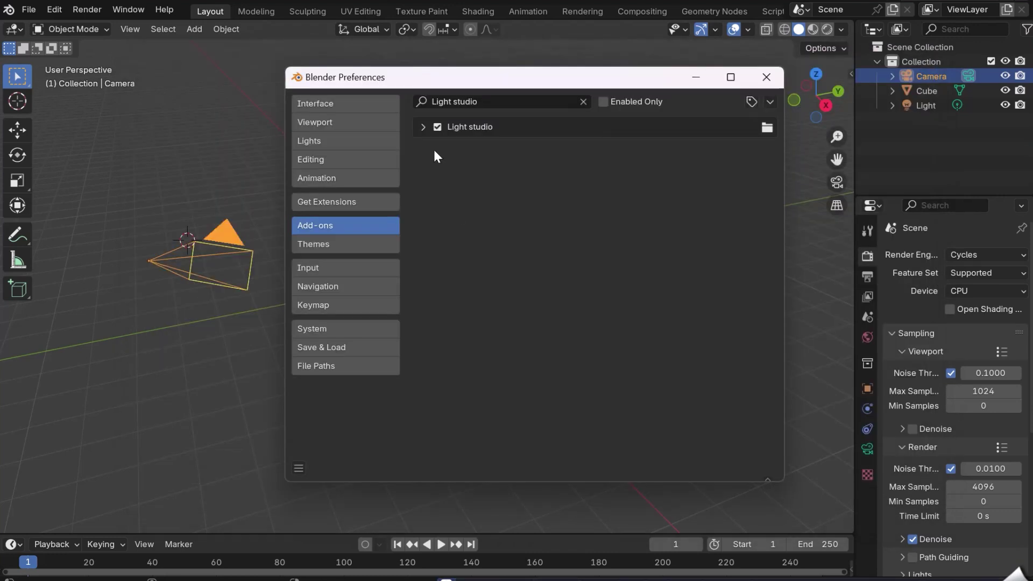
- Expand the Light studio add-on's details and save the preferences
{"action": "left_click", "coordinate": [423, 127]}
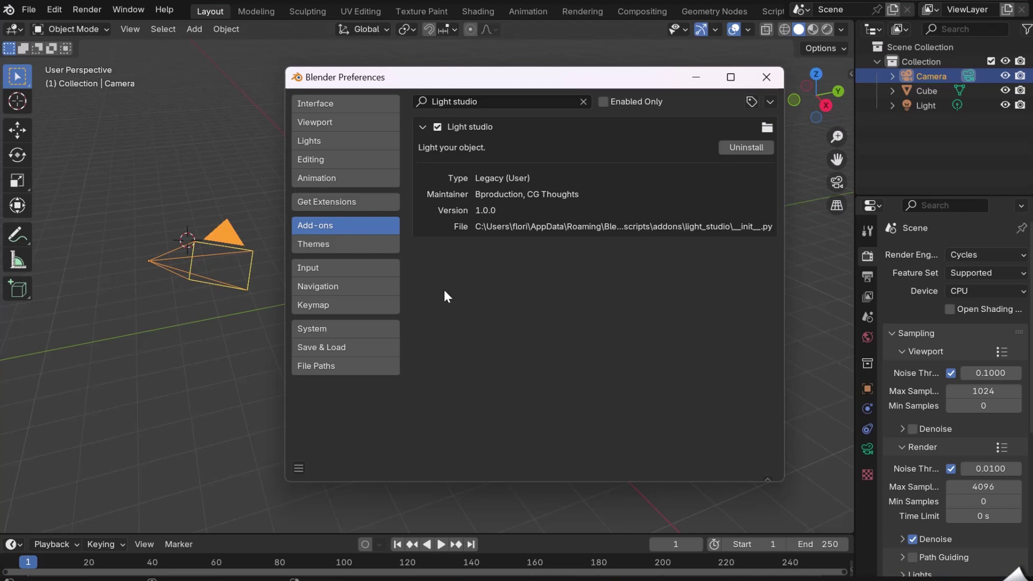
{"action": "left_click", "coordinate": [298, 468]}
{"action": "left_click", "coordinate": [338, 426]}
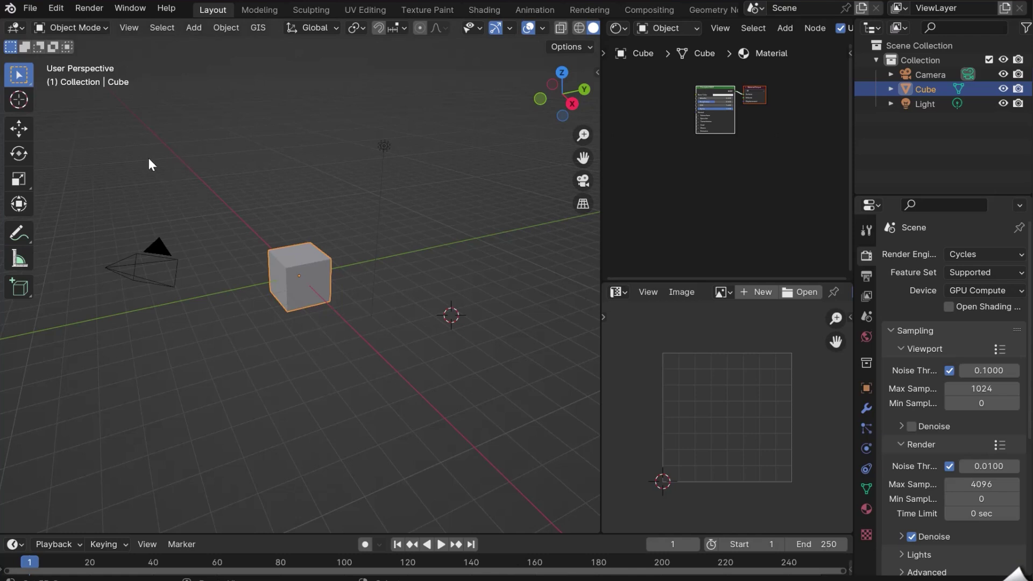
- Open the Blender preferences window and close it again
{"action": "left_click", "coordinate": [54, 8]}
{"action": "left_click", "coordinate": [94, 192]}
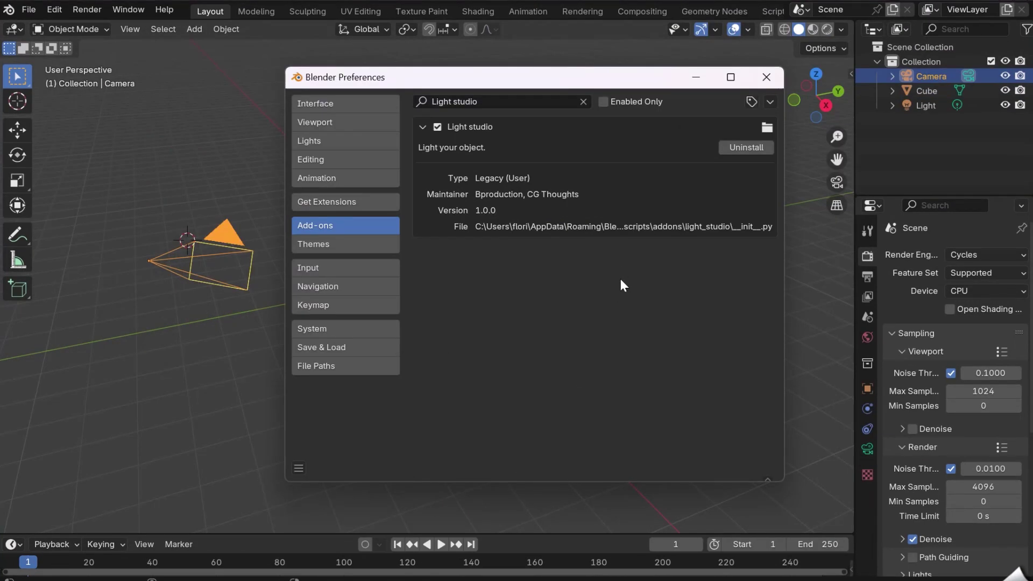
{"action": "left_click", "coordinate": [765, 79]}
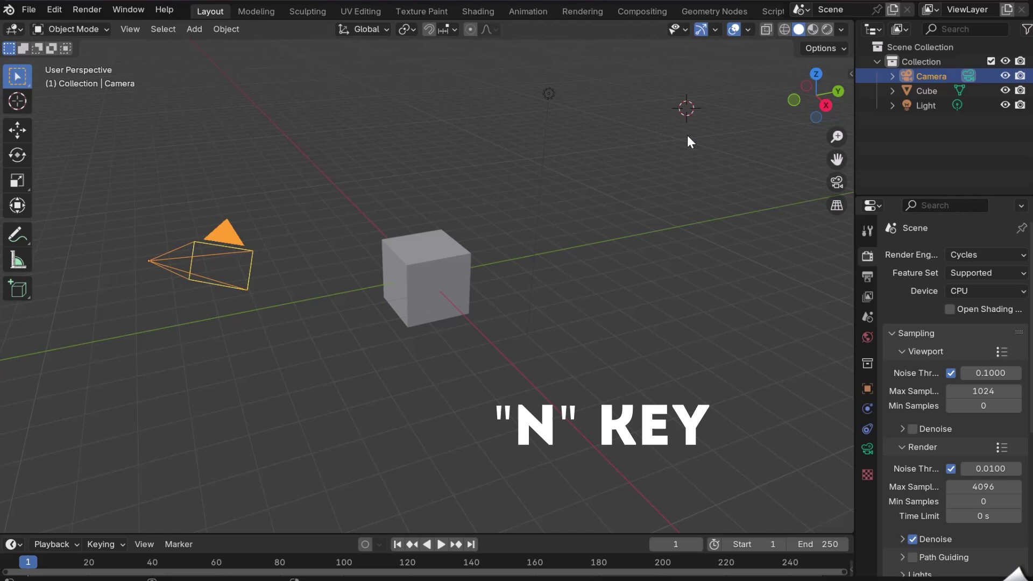
- Show the Light Studio controls among the Bproduction add-ons and add a light system to the scene
{"action": "key", "text": "n"}
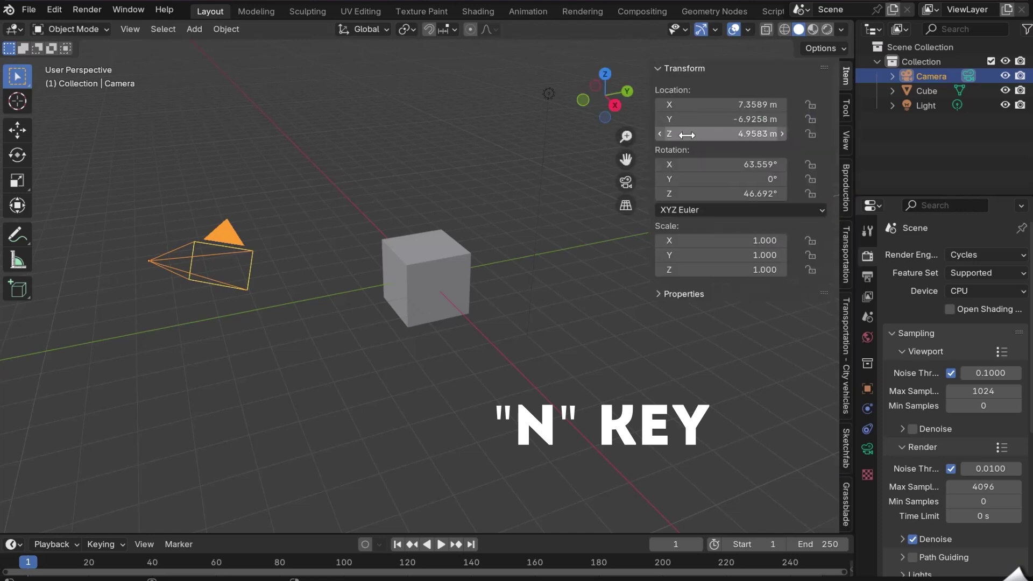
{"action": "left_click", "coordinate": [844, 173]}
{"action": "left_click_drag", "start_coordinate": [657, 94], "coordinate": [702, 144]}
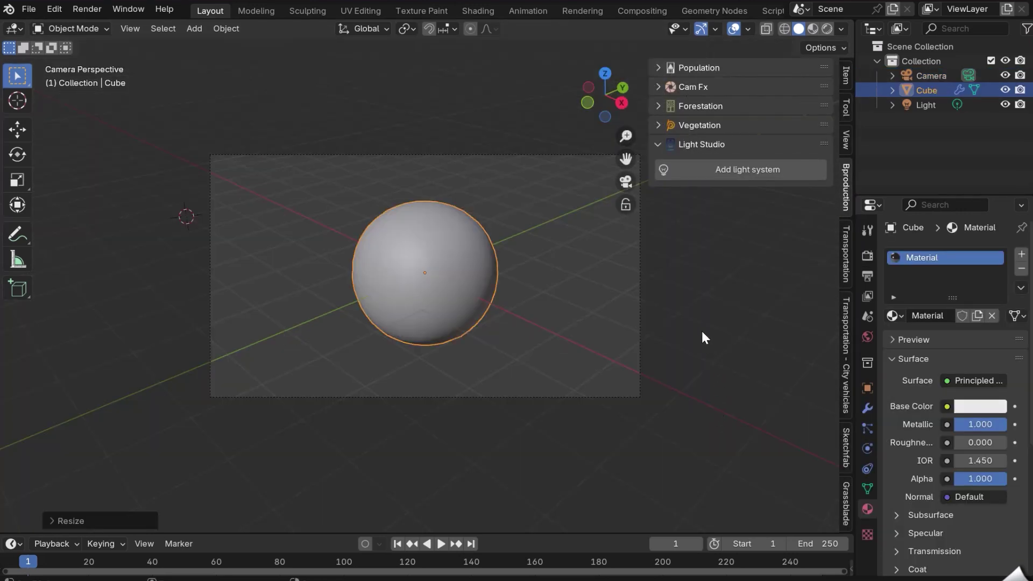
{"action": "left_click", "coordinate": [704, 172]}
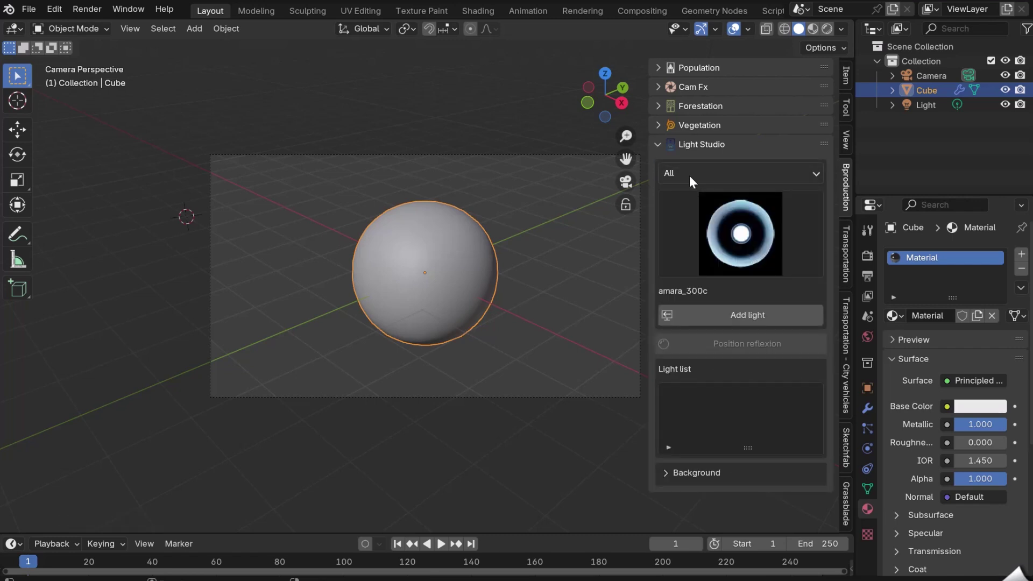
- Browse the available light previews in the Procedural light, HDR light and Reflector categories
{"action": "left_click", "coordinate": [689, 176]}
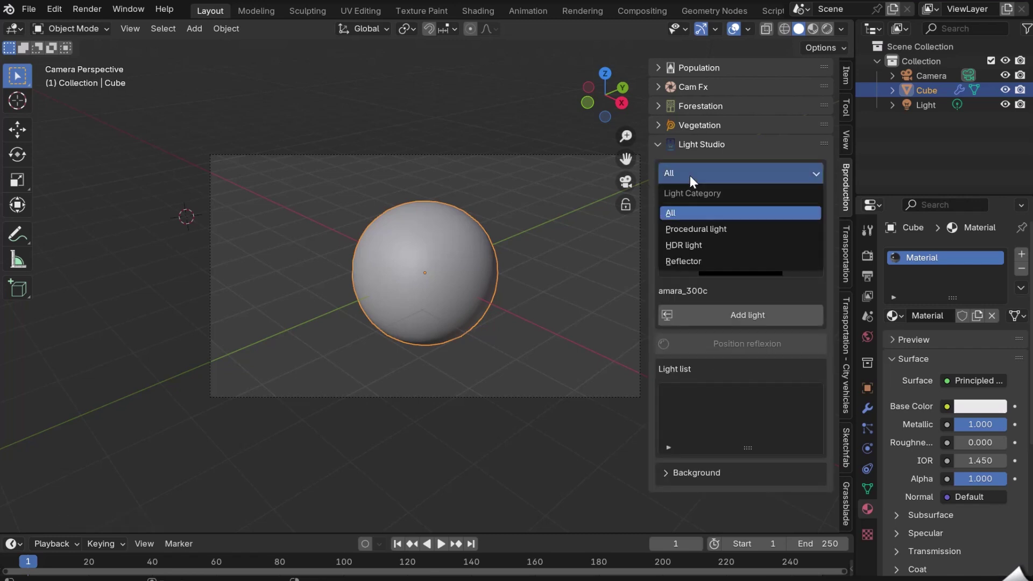
{"action": "left_click", "coordinate": [697, 229]}
{"action": "left_click", "coordinate": [727, 237]}
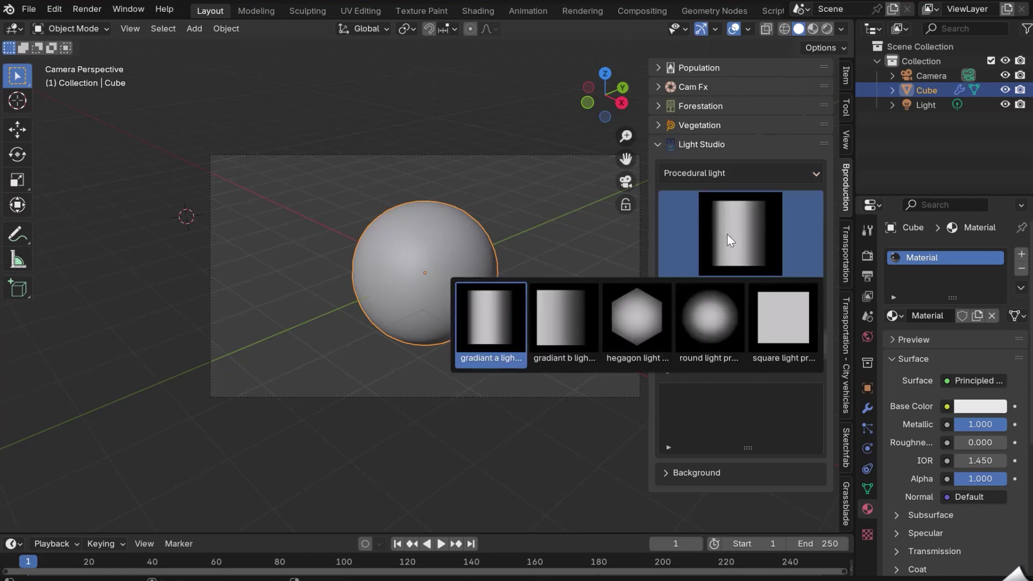
{"action": "left_click", "coordinate": [701, 173]}
{"action": "left_click", "coordinate": [702, 244]}
{"action": "left_click", "coordinate": [720, 239]}
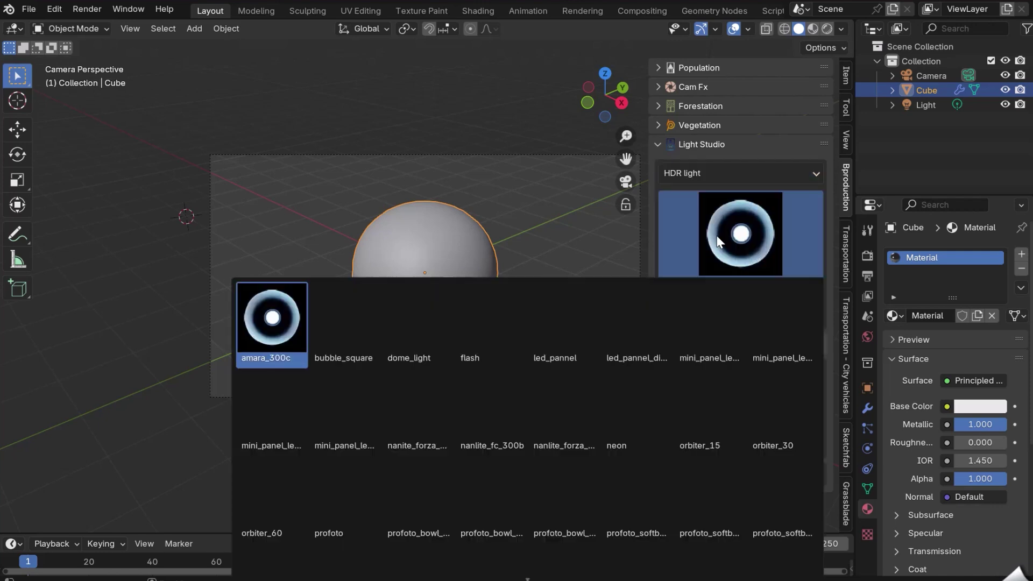
{"action": "scroll", "coordinate": [528, 457], "scroll_direction": "down", "scroll_amount": 3}
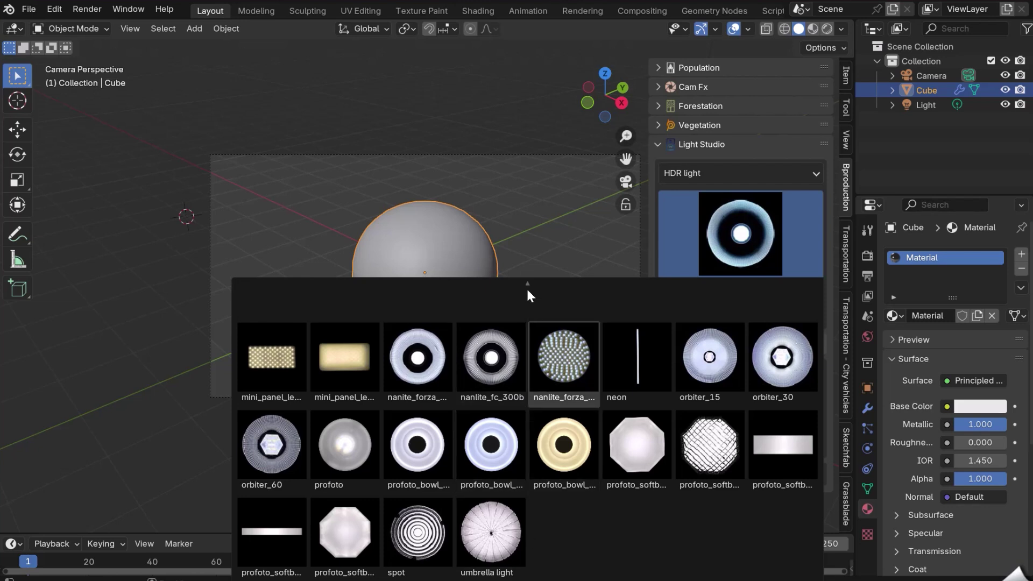
{"action": "left_click", "coordinate": [731, 176]}
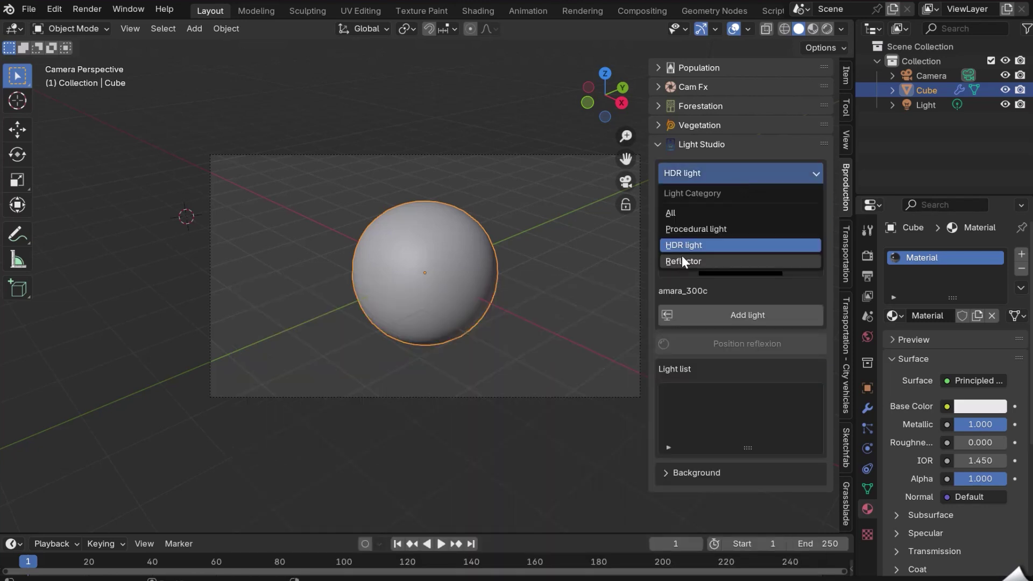
{"action": "left_click", "coordinate": [682, 258]}
{"action": "left_click", "coordinate": [749, 226]}
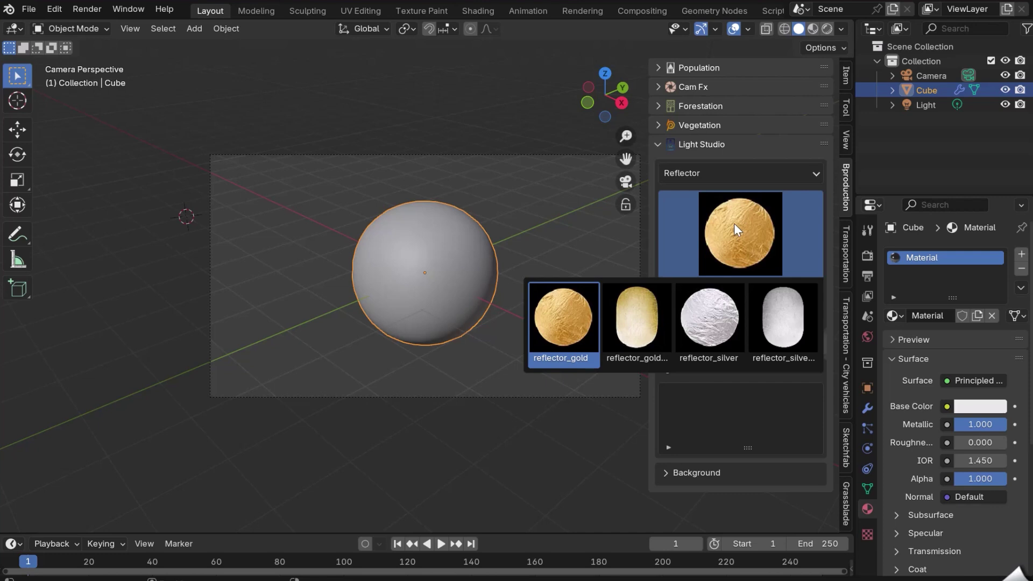
- Set the light category to All and choose the orbiter_60 light
{"action": "left_click", "coordinate": [665, 182]}
{"action": "left_click", "coordinate": [678, 210]}
{"action": "left_click", "coordinate": [681, 217]}
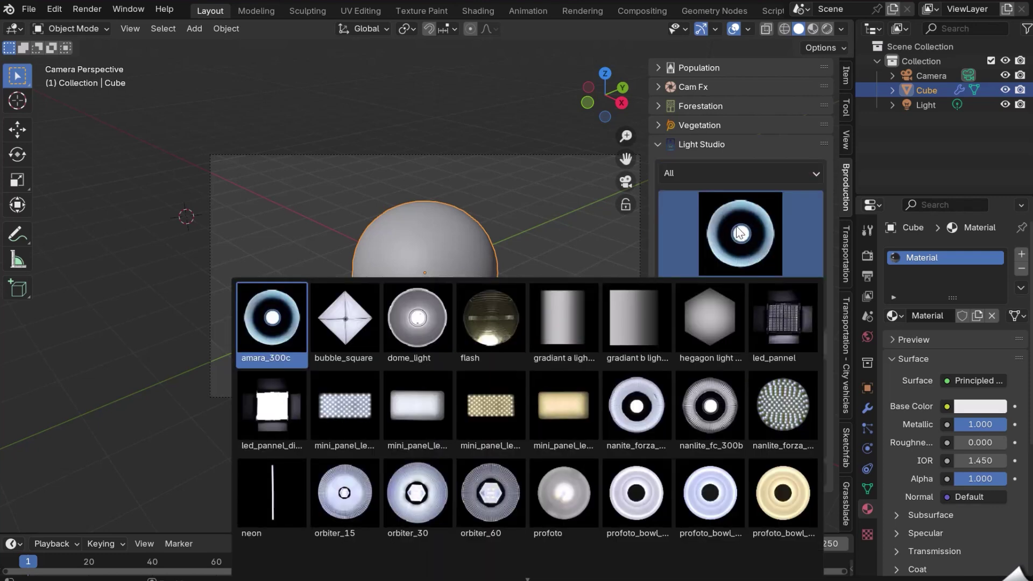
{"action": "scroll", "coordinate": [484, 538], "scroll_direction": "down", "scroll_amount": 3}
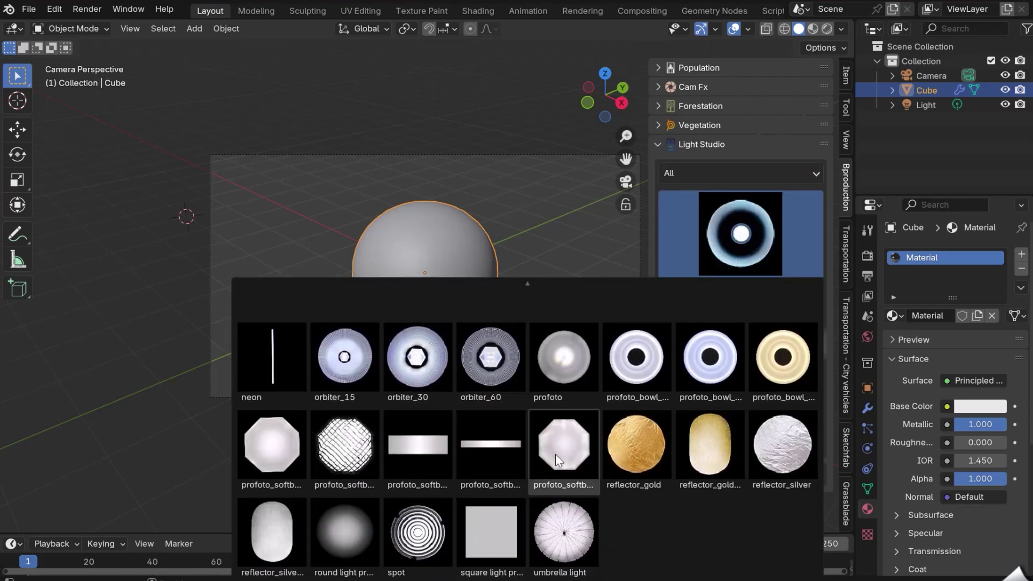
{"action": "left_click", "coordinate": [491, 378]}
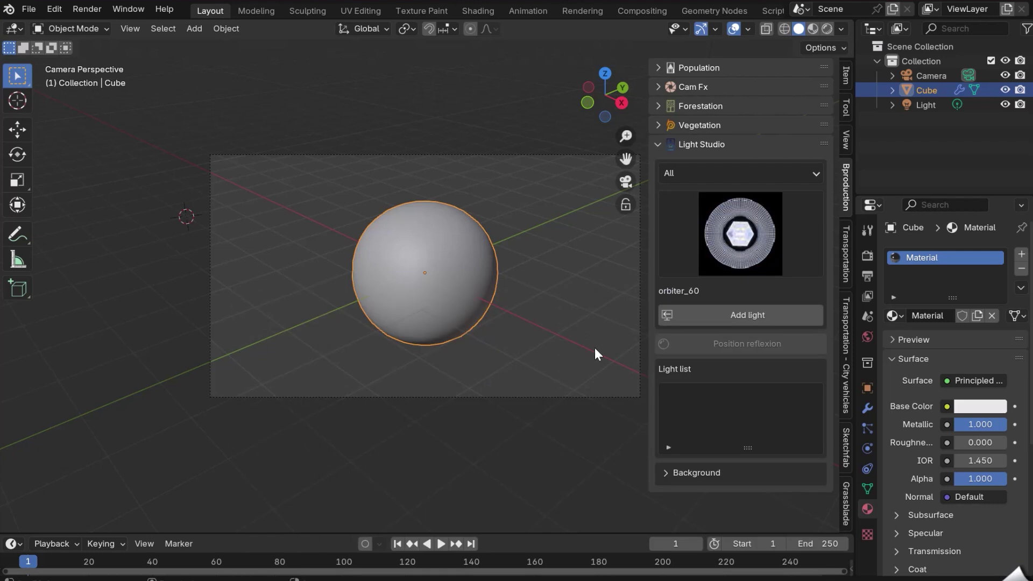
- Select the sphere and add the orbiter_60 light for it
{"action": "left_click", "coordinate": [692, 315]}
{"action": "left_click", "coordinate": [571, 305]}
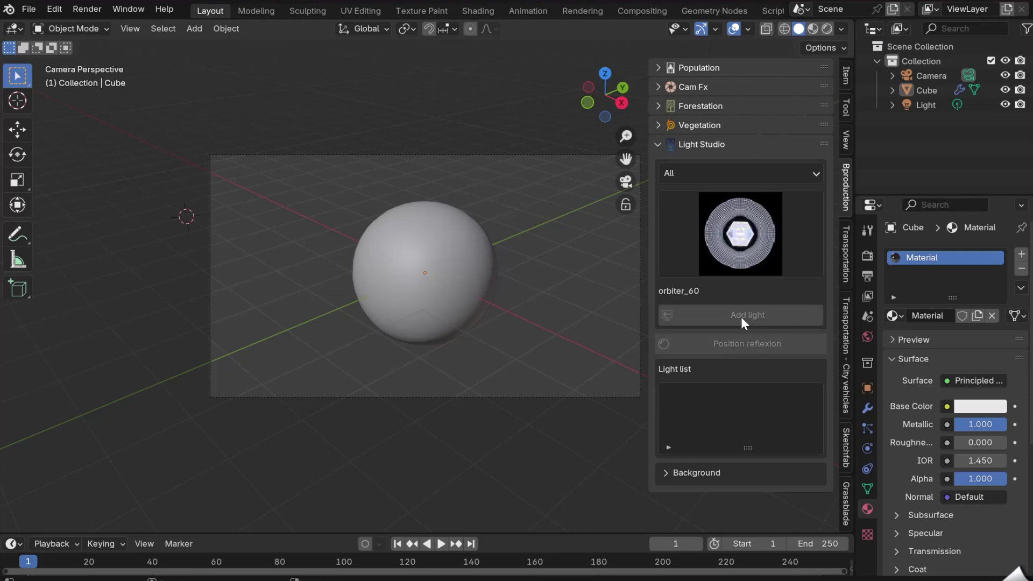
{"action": "left_click", "coordinate": [473, 280]}
{"action": "left_click", "coordinate": [703, 320]}
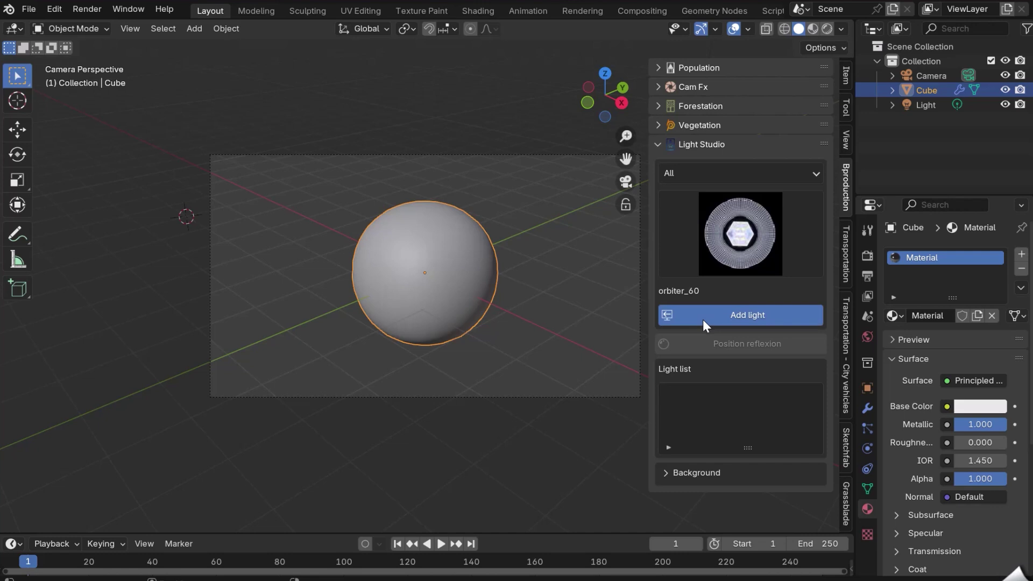
- Show the sphere through the camera with rendered viewport shading
{"action": "scroll", "coordinate": [584, 199], "scroll_direction": "down", "scroll_amount": 1}
{"action": "middle_click_drag", "start_coordinate": [534, 214], "coordinate": [402, 275], "text": "shift"}
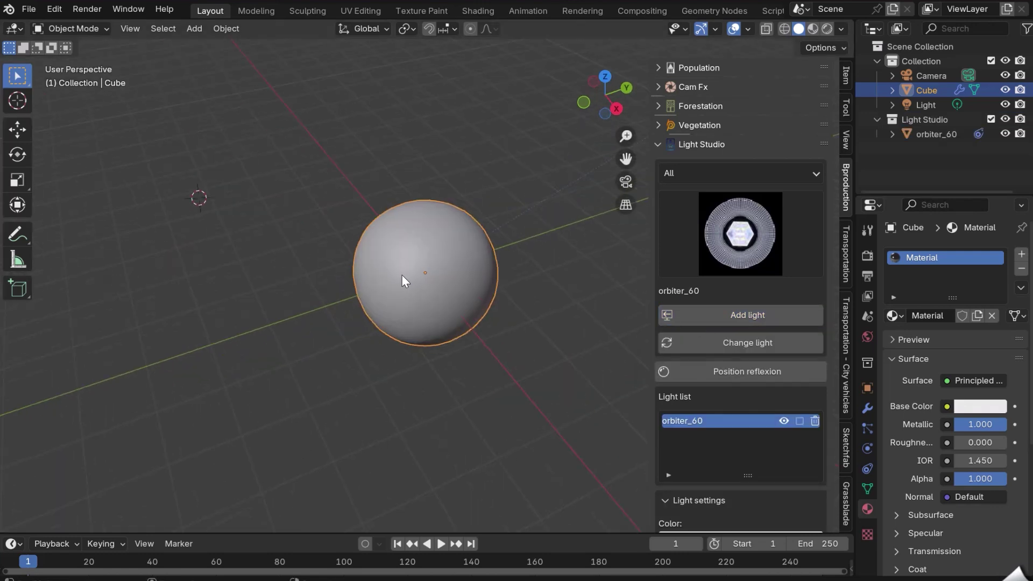
{"action": "scroll", "coordinate": [576, 201], "scroll_direction": "down", "scroll_amount": 2}
{"action": "key", "text": "KP_0"}
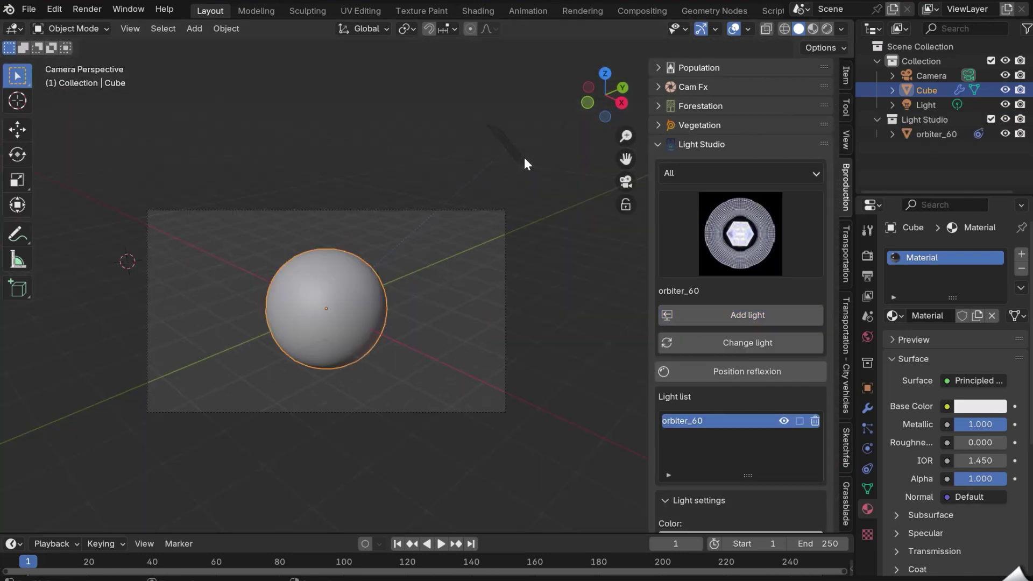
{"action": "key", "text": "z"}
{"action": "left_click", "coordinate": [331, 247]}
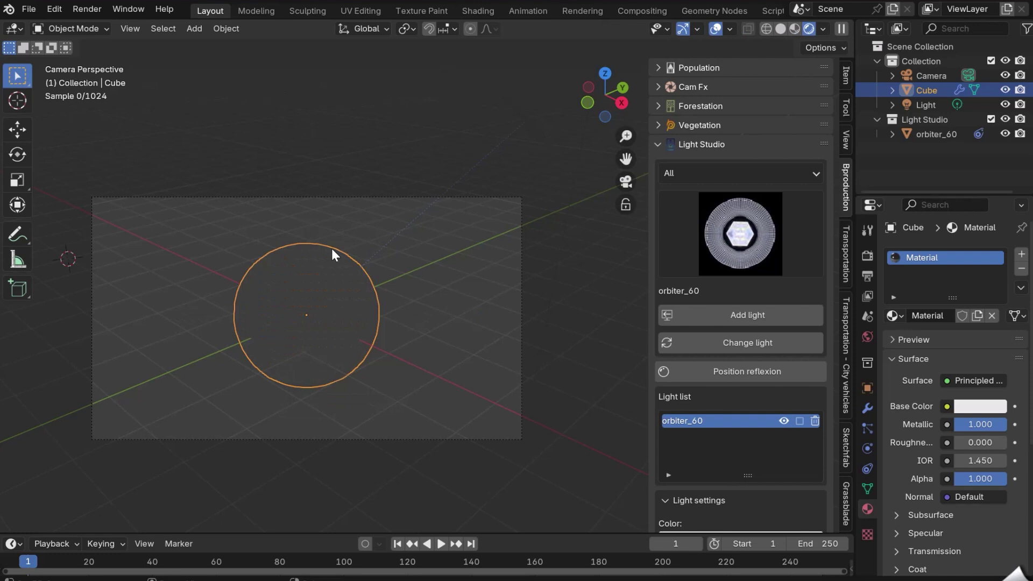
{"action": "scroll", "coordinate": [383, 314], "scroll_direction": "up", "scroll_amount": 3}
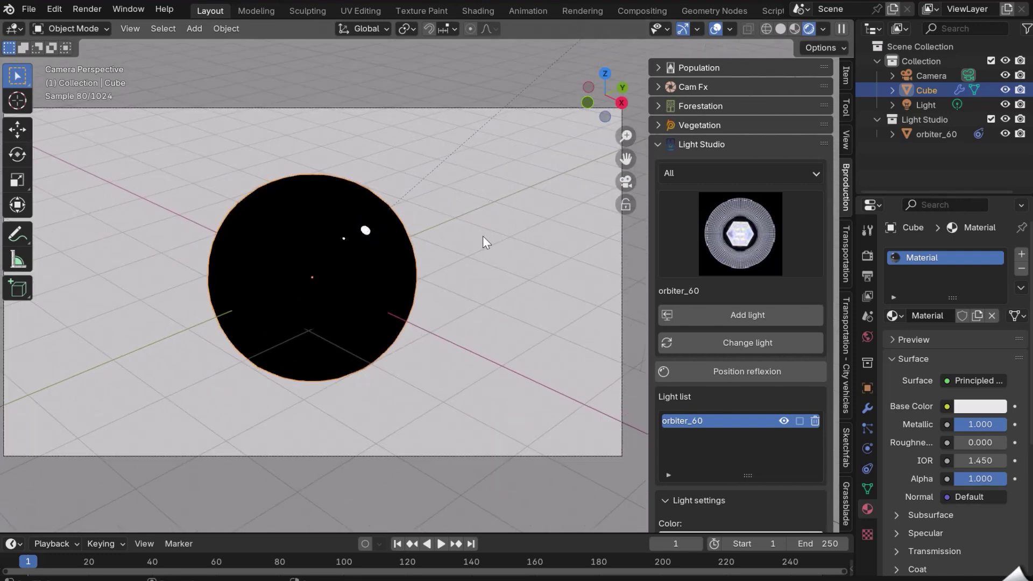
{"action": "scroll", "coordinate": [375, 249], "scroll_direction": "down", "scroll_amount": 1}
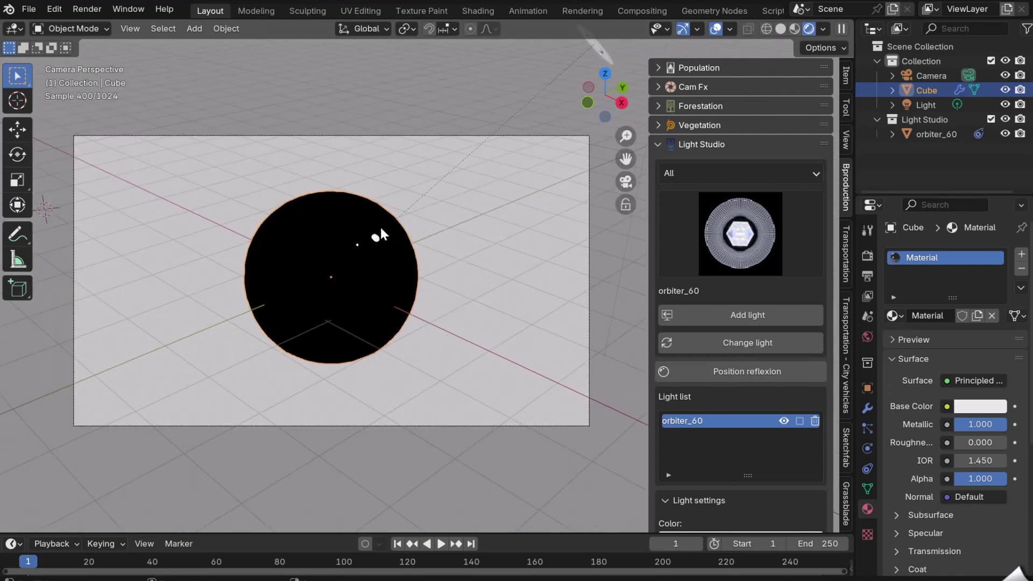
- Enlarge the orbiter_60 light to a scale of about 11.65
{"action": "scroll", "coordinate": [702, 410], "scroll_direction": "down", "scroll_amount": 5}
{"action": "left_click_drag", "start_coordinate": [742, 461], "coordinate": [797, 460]}
- Try a blue tint for the orbiter_60 light's color and reset the color to white
{"action": "left_click", "coordinate": [716, 263]}
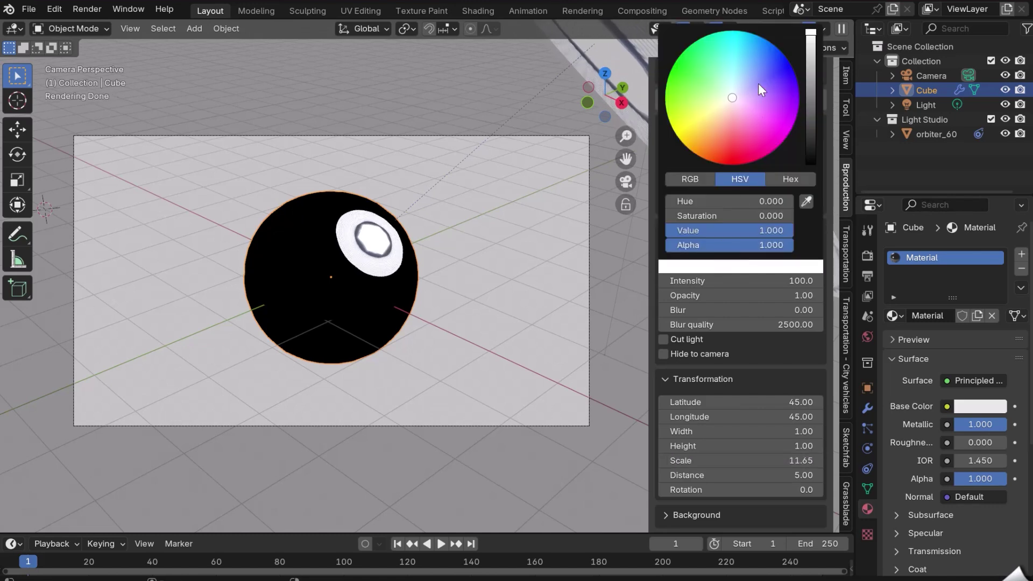
{"action": "mouse_move", "coordinate": [760, 87]}
{"action": "left_mouse_down"}
{"action": "mouse_move", "coordinate": [732, 165]}
{"action": "mouse_move", "coordinate": [786, 56]}
{"action": "mouse_move", "coordinate": [766, 41]}
{"action": "left_mouse_up"}
{"action": "key", "text": "BackSpace"}
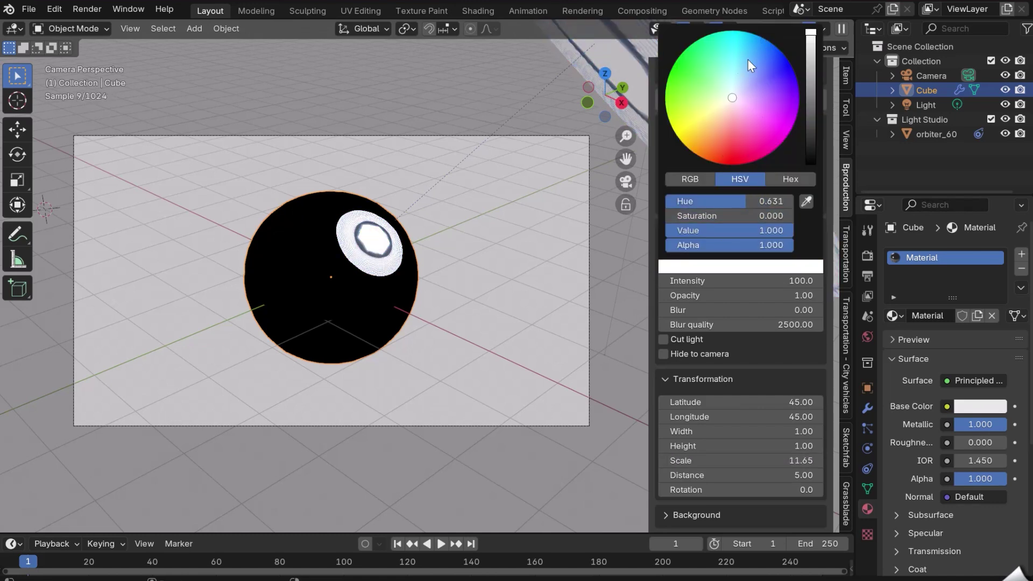
- Set the orbiter_60 light's intensity to 10
{"action": "left_click", "coordinate": [780, 280]}
{"action": "type", "text": "10"}
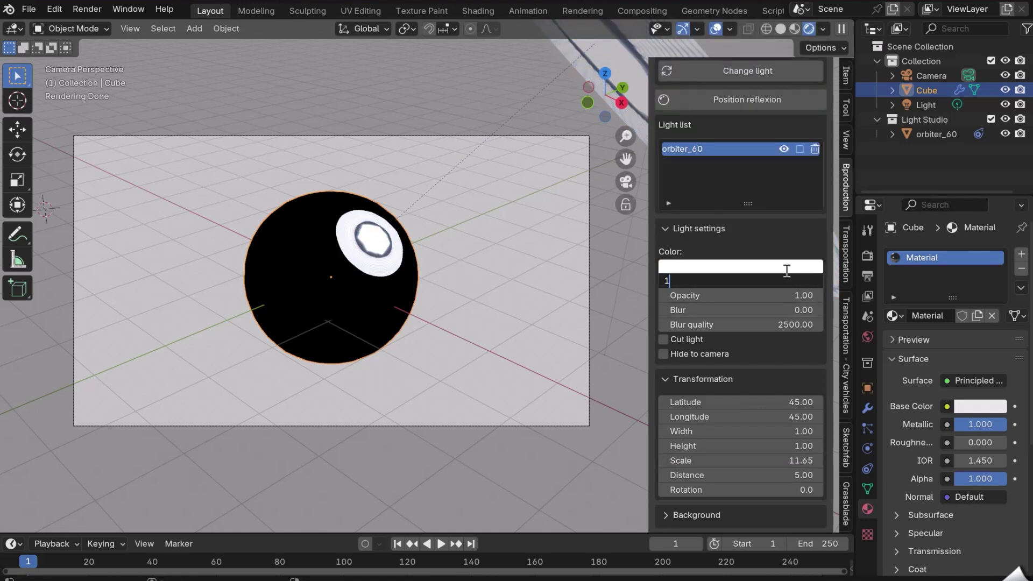
{"action": "key", "text": "Return"}
- Try a blur of about 0.33 on the orbiter_60 light and reset the blur to 0
{"action": "left_click_drag", "start_coordinate": [748, 294], "coordinate": [775, 310]}
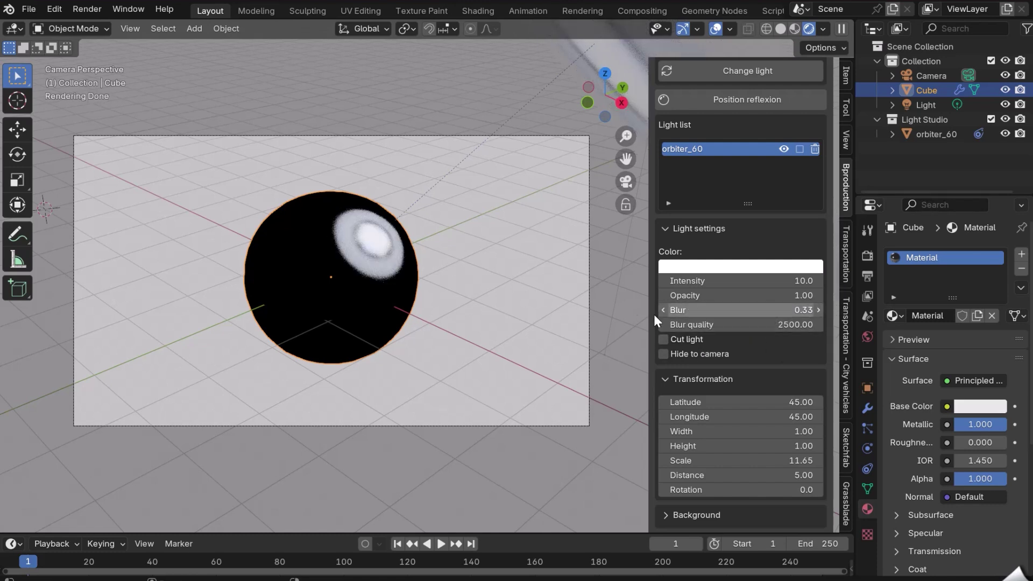
{"action": "left_click", "coordinate": [751, 309]}
{"action": "type", "text": "0"}
{"action": "key", "text": "Return"}
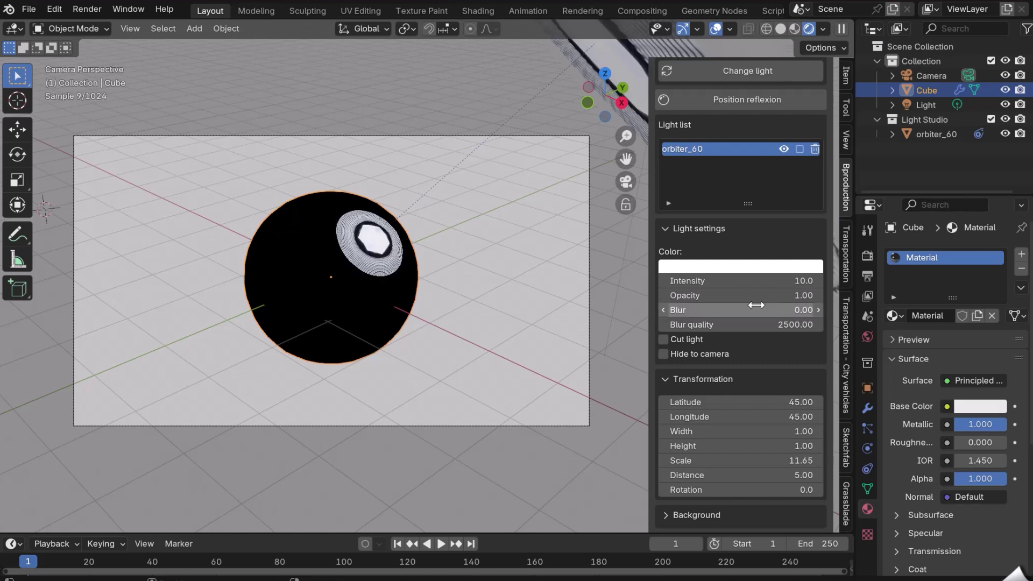
- Enable the Cut light option for the orbiter_60 light
{"action": "left_click", "coordinate": [690, 342]}
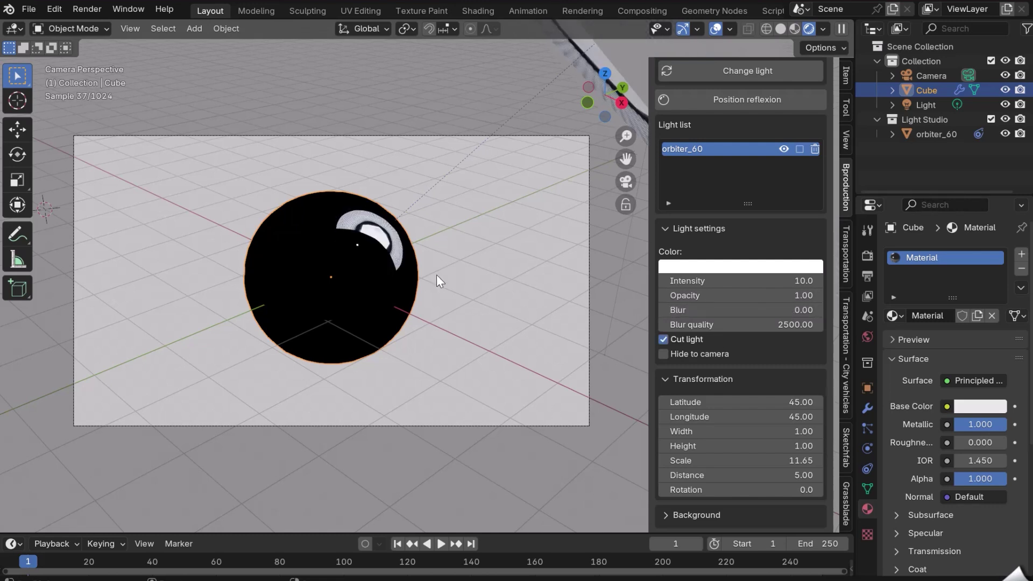
{"action": "scroll", "coordinate": [437, 281], "scroll_direction": "up", "scroll_amount": 1}
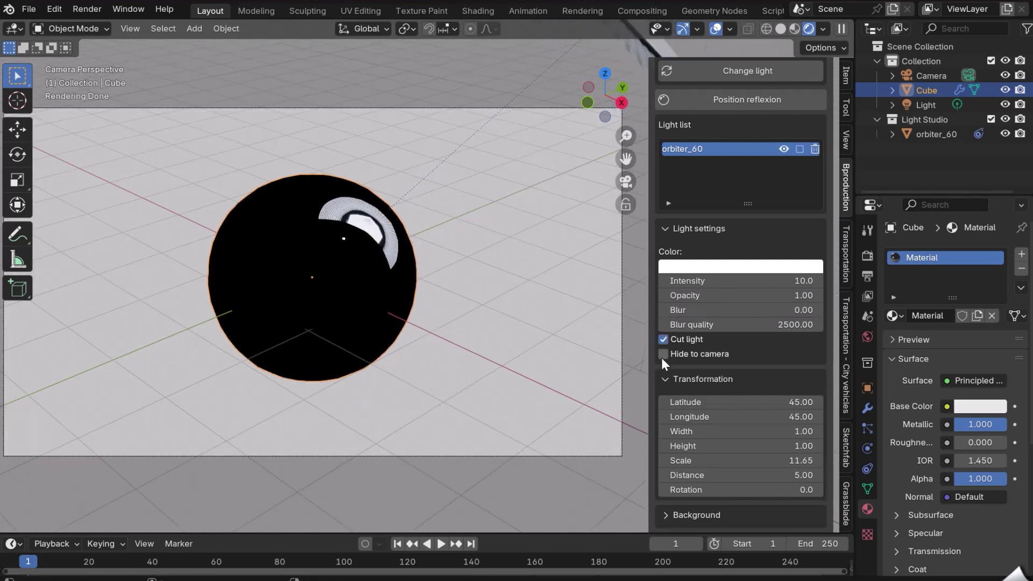
- Disable Cut light for the orbiter_60 light, and try Hide to camera before switching it back off
{"action": "left_click", "coordinate": [667, 340]}
{"action": "scroll", "coordinate": [533, 267], "scroll_direction": "down", "scroll_amount": 2}
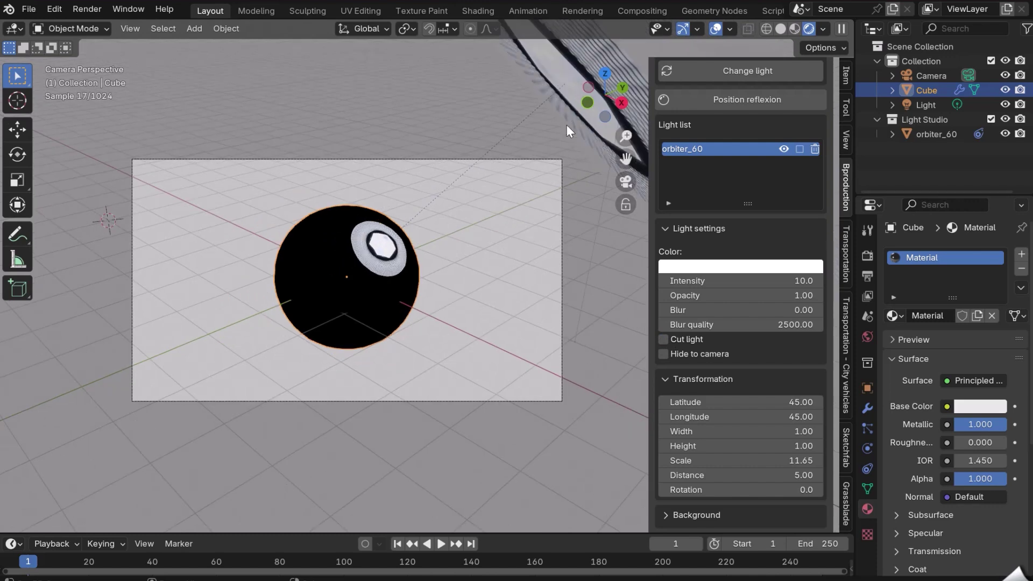
{"action": "left_click", "coordinate": [664, 354]}
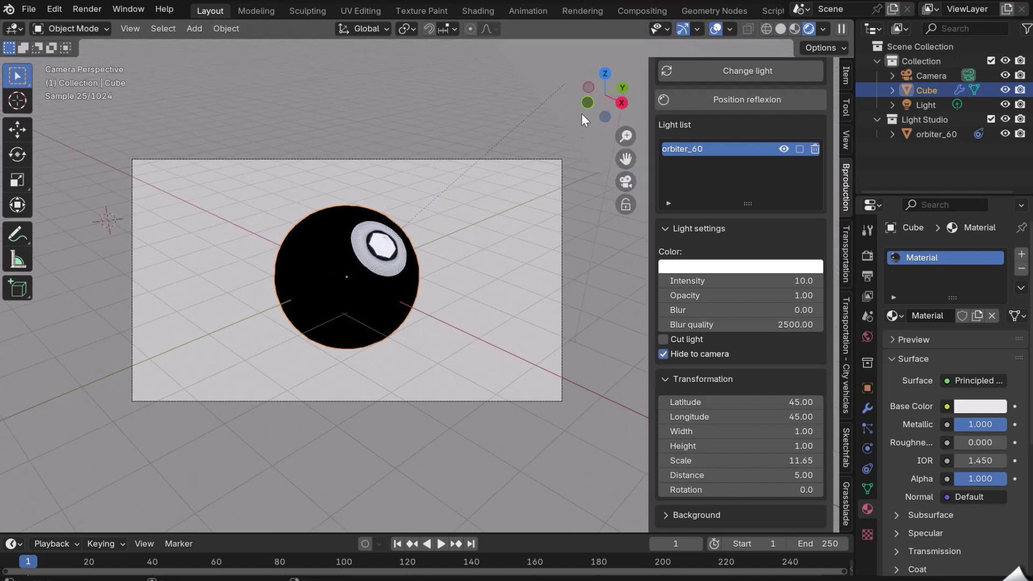
{"action": "left_click", "coordinate": [666, 355]}
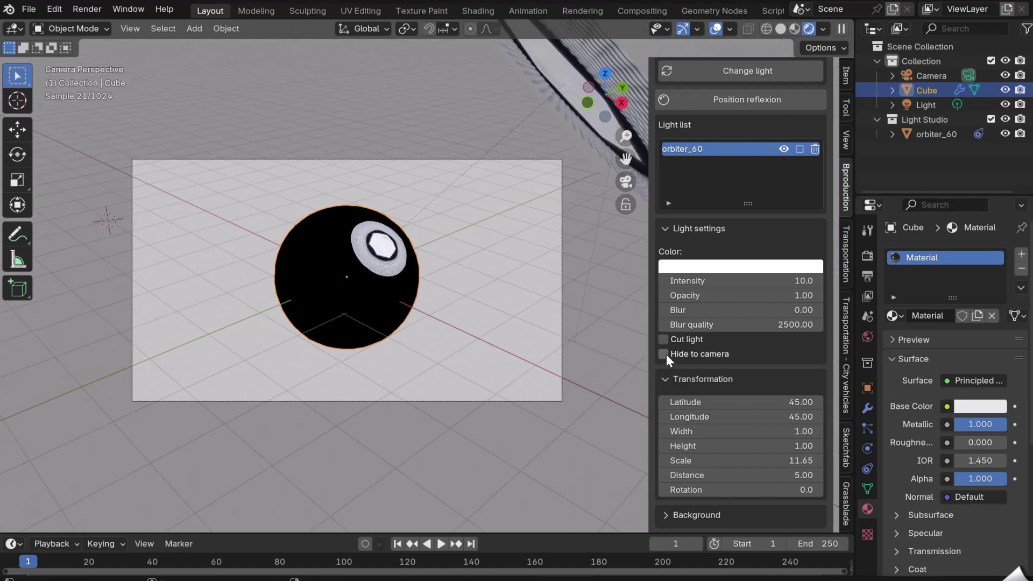
- Try other transformation values on the orbiter_60 light, such as a latitude of about 57, and cancel each change
{"action": "left_click", "coordinate": [665, 378]}
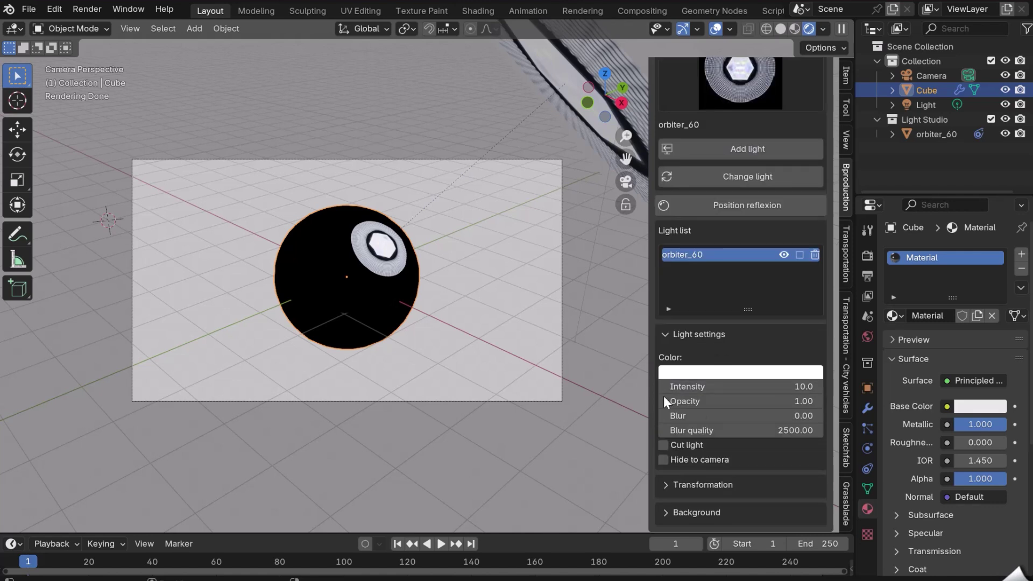
{"action": "left_click", "coordinate": [663, 485]}
{"action": "scroll", "coordinate": [692, 415], "scroll_direction": "down", "scroll_amount": 4}
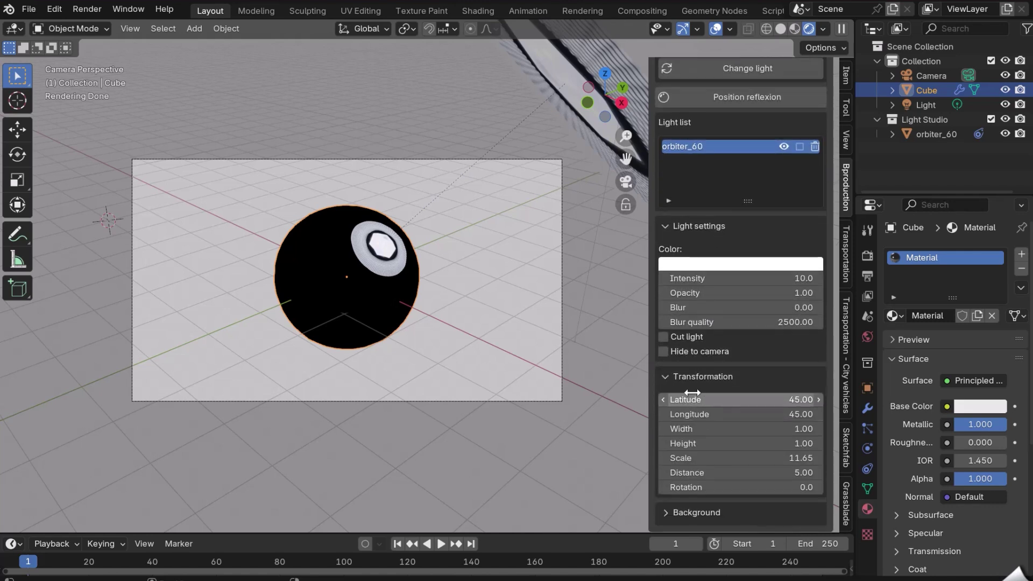
{"action": "left_click_drag", "start_coordinate": [706, 397], "coordinate": [774, 396]}
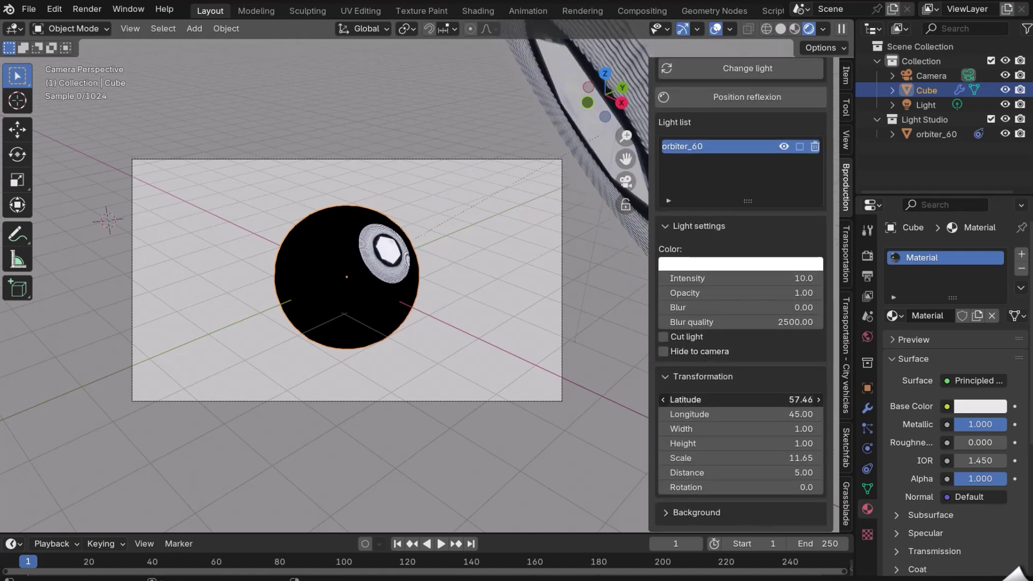
{"action": "right_click", "coordinate": [706, 396]}
{"action": "left_click_drag", "start_coordinate": [701, 413], "coordinate": [721, 487]}
{"action": "right_click", "coordinate": [701, 412]}
{"action": "right_click", "coordinate": [698, 428]}
{"action": "key", "text": "Escape"}
{"action": "key", "text": "Escape"}
{"action": "right_click", "coordinate": [708, 473]}
{"action": "key", "text": "Escape"}
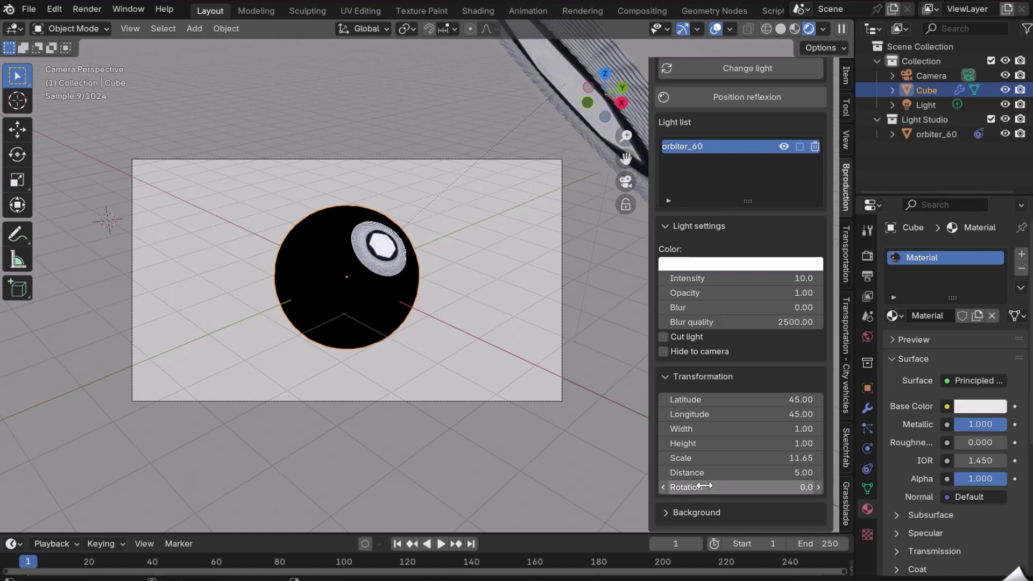
- Open the background settings and try a transparent background, switching Transparent back off
{"action": "left_click", "coordinate": [667, 377]}
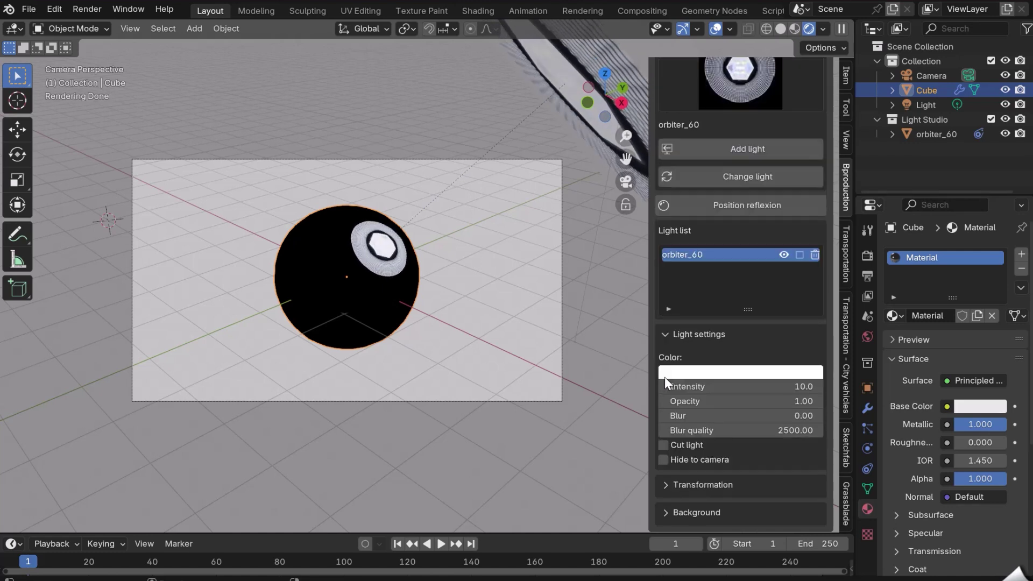
{"action": "left_click", "coordinate": [667, 513]}
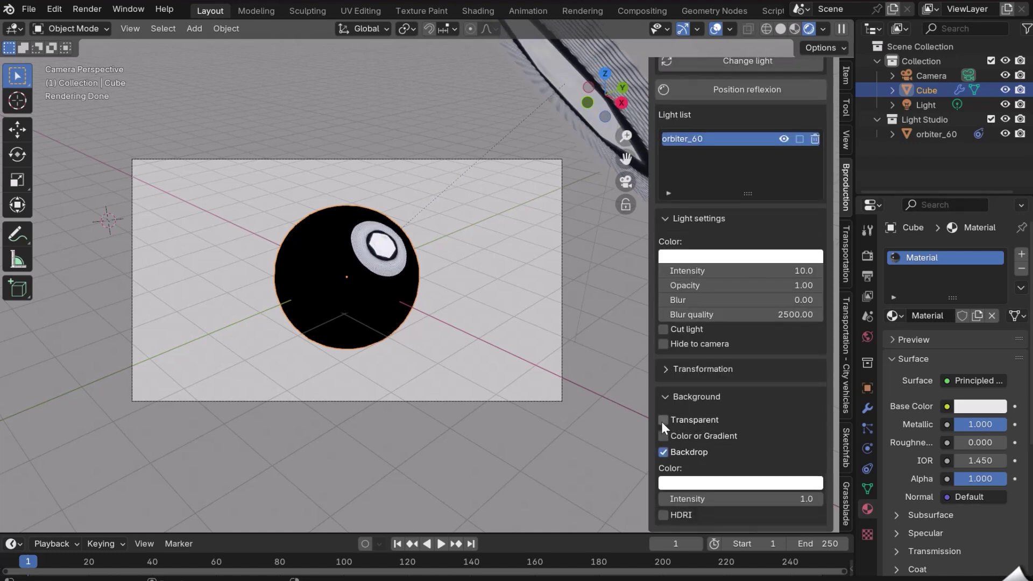
{"action": "left_click", "coordinate": [664, 419]}
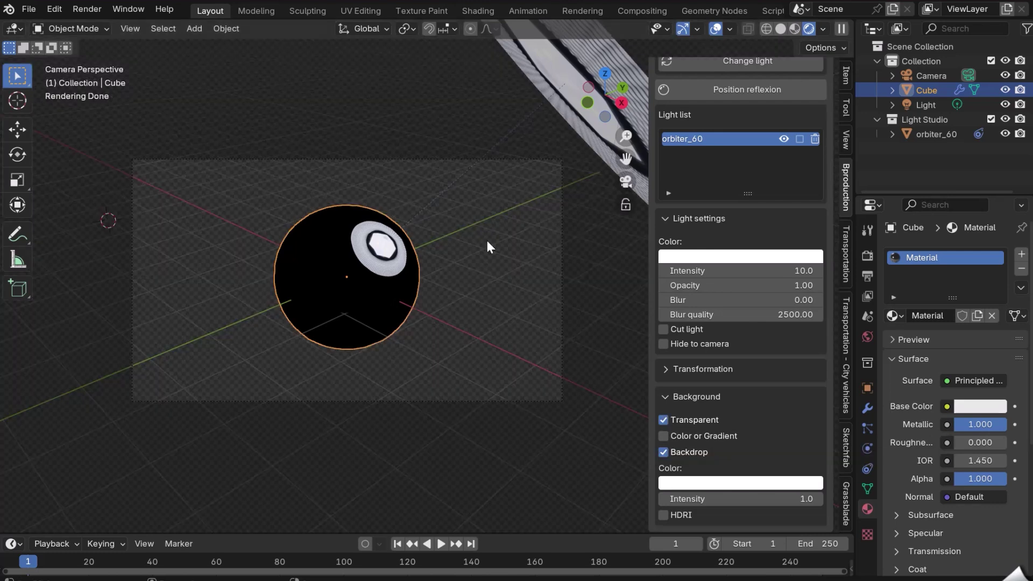
{"action": "left_click", "coordinate": [663, 419]}
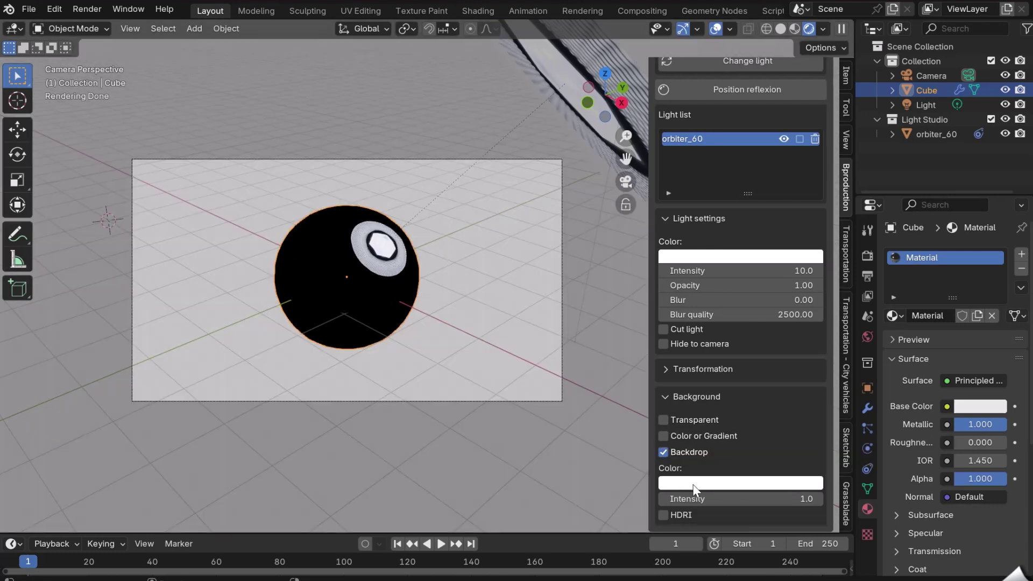
- Enable Color or Gradient for the background, with blue as the first color and a falloff of 1.9
{"action": "left_click", "coordinate": [694, 487]}
{"action": "left_click_drag", "start_coordinate": [713, 339], "coordinate": [763, 363]}
{"action": "left_click", "coordinate": [664, 436]}
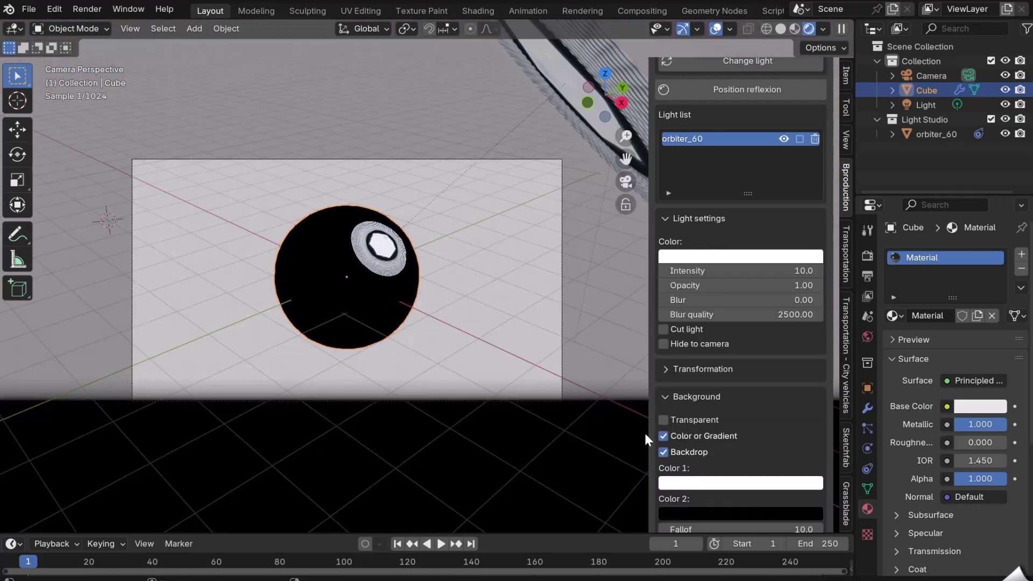
{"action": "left_click", "coordinate": [718, 482]}
{"action": "left_click_drag", "start_coordinate": [722, 326], "coordinate": [789, 287]}
{"action": "scroll", "coordinate": [717, 483], "scroll_direction": "down", "scroll_amount": 3}
{"action": "left_click_drag", "start_coordinate": [701, 453], "coordinate": [669, 453]}
- Set the gradient's second color to red, and try the scene without Backdrop before re-enabling it
{"action": "left_click", "coordinate": [703, 435]}
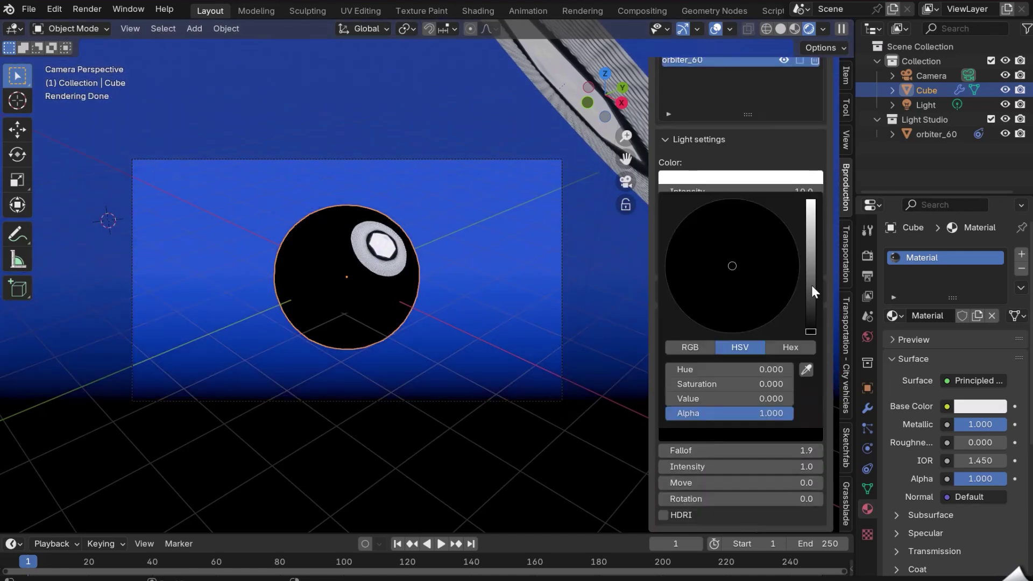
{"action": "left_click", "coordinate": [810, 287]}
{"action": "left_click", "coordinate": [729, 332]}
{"action": "left_click_drag", "start_coordinate": [809, 296], "coordinate": [811, 200]}
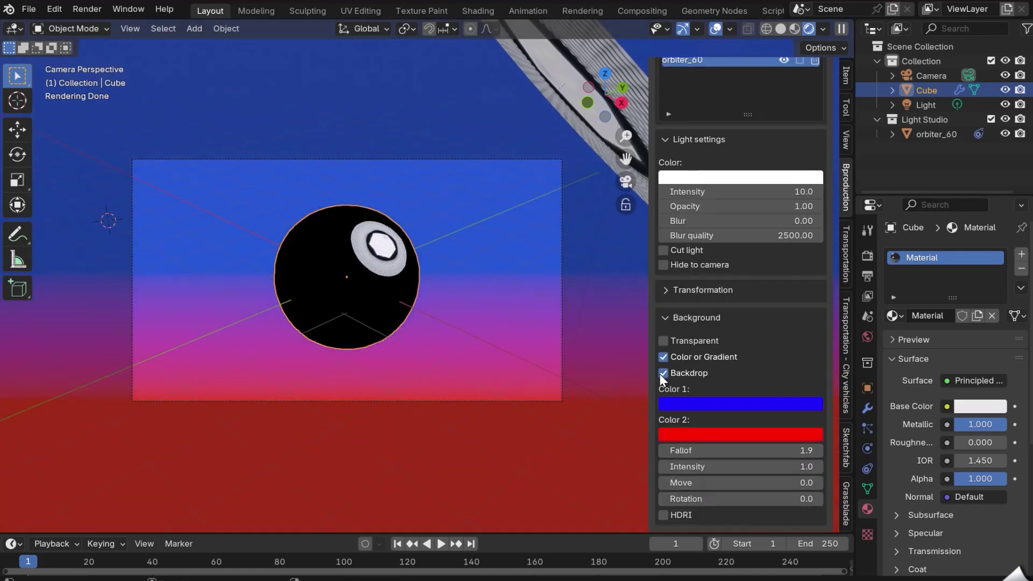
{"action": "left_click", "coordinate": [661, 374]}
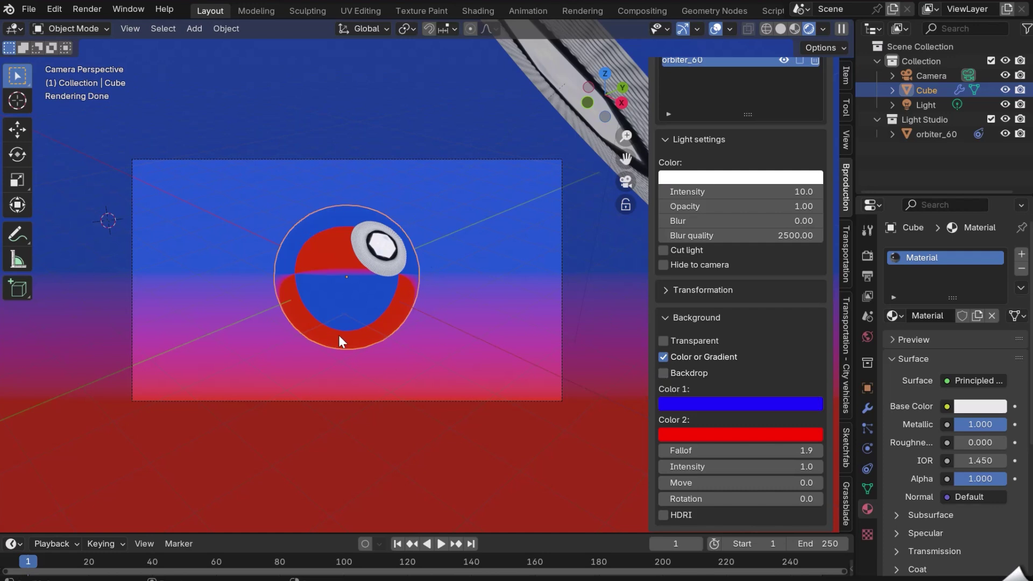
{"action": "left_click", "coordinate": [664, 372]}
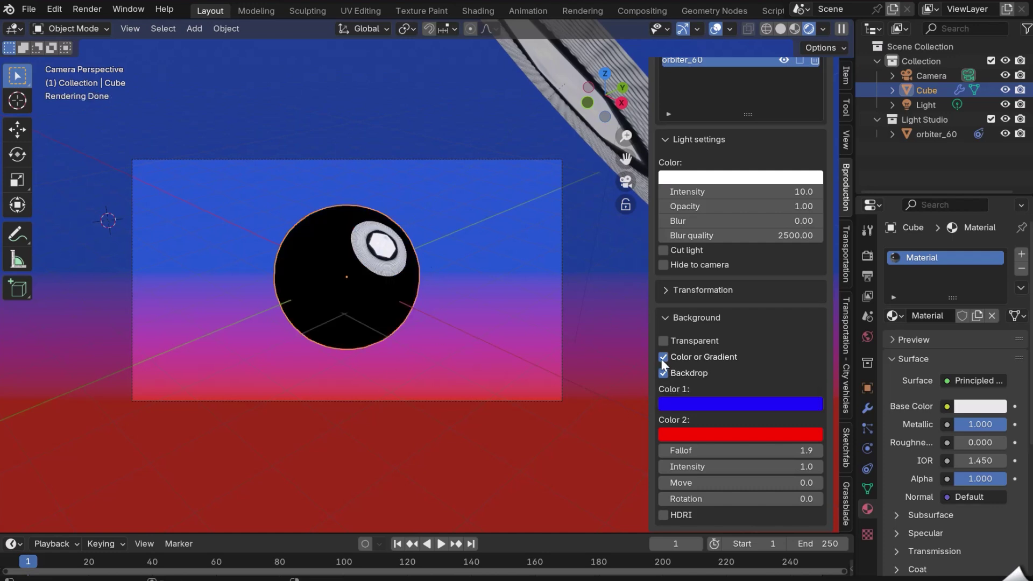
- Turn off Color or Gradient and set the backdrop color to a pale pink, keeping Backdrop enabled
{"action": "left_click", "coordinate": [660, 359]}
{"action": "left_click", "coordinate": [695, 482]}
{"action": "left_click", "coordinate": [733, 319]}
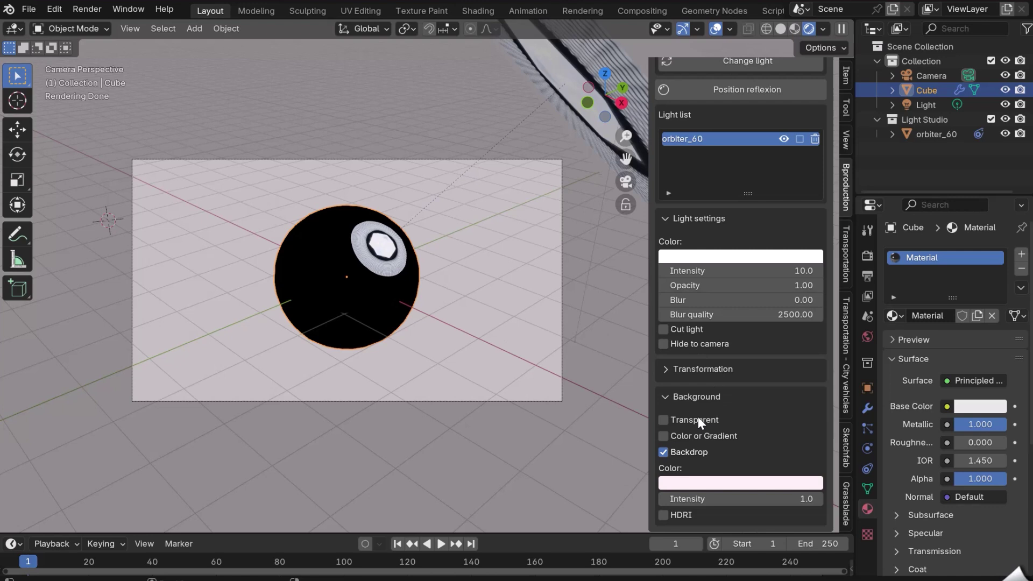
{"action": "left_click", "coordinate": [660, 454]}
{"action": "left_click", "coordinate": [660, 453]}
- Enable the HDRI background and load orlando_stadium_8k.hdr as its image
{"action": "left_click", "coordinate": [663, 515]}
{"action": "scroll", "coordinate": [702, 482], "scroll_direction": "down", "scroll_amount": 4}
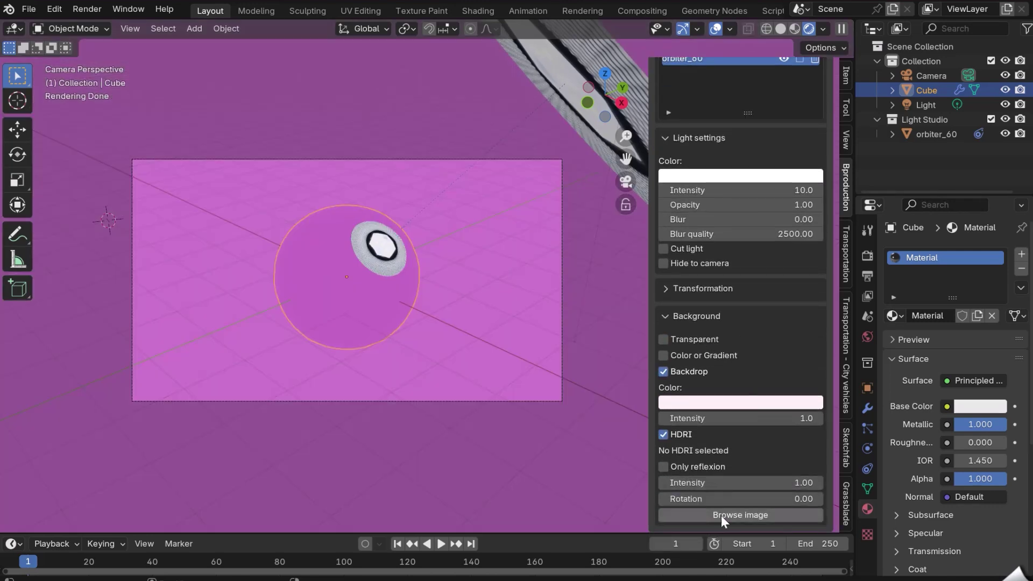
{"action": "left_click", "coordinate": [721, 515]}
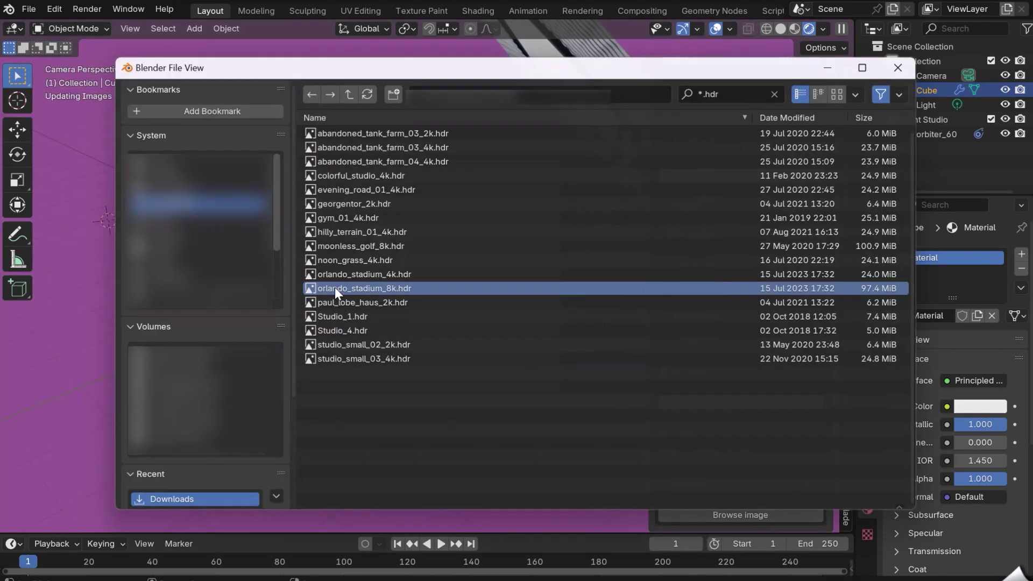
{"action": "double_click", "coordinate": [335, 288]}
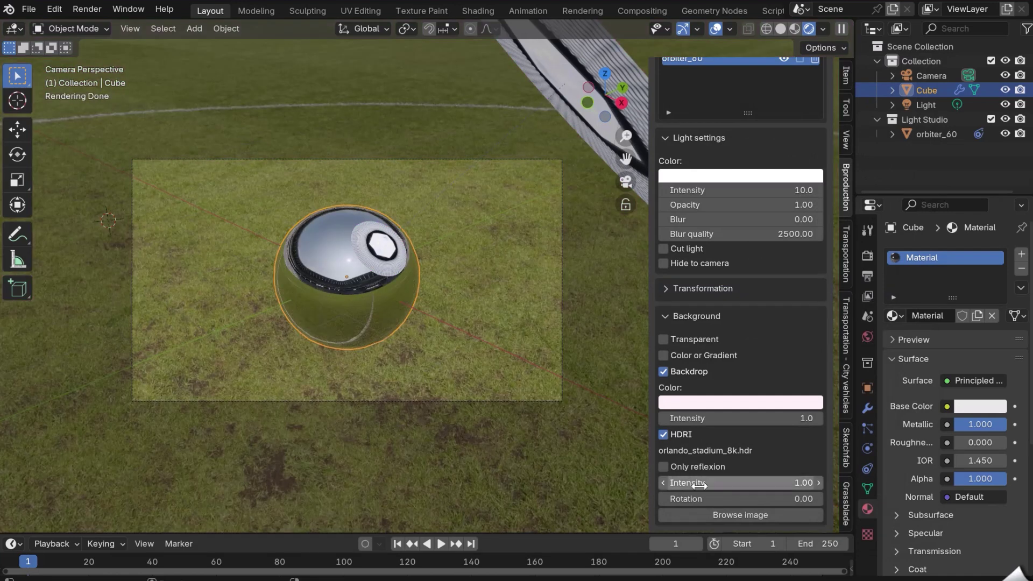
- Try other HDRI intensity and rotation values, cancel them, and enable Only reflexion
{"action": "left_click_drag", "start_coordinate": [699, 483], "coordinate": [724, 499]}
{"action": "right_click", "coordinate": [686, 498]}
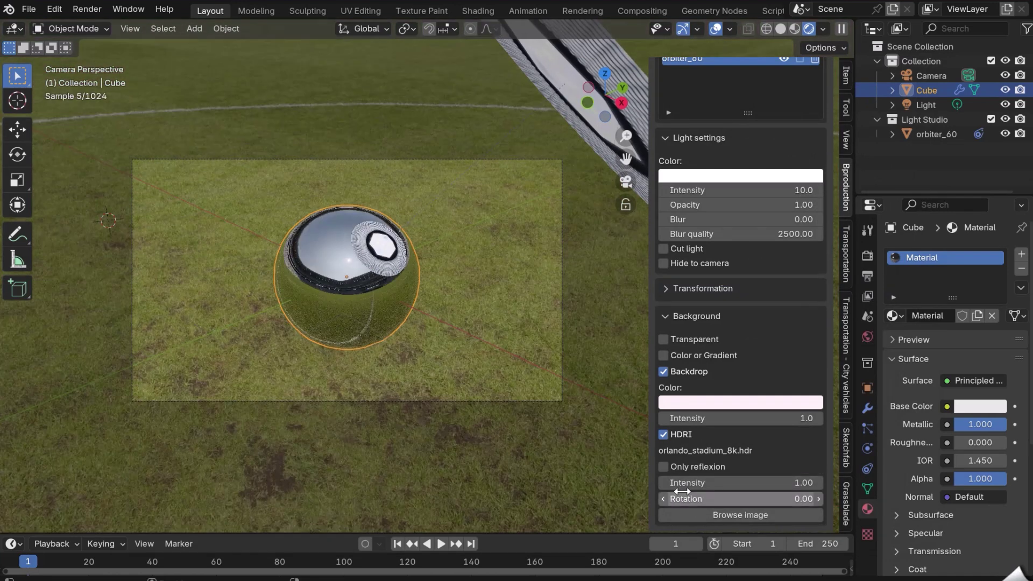
{"action": "left_click", "coordinate": [662, 467]}
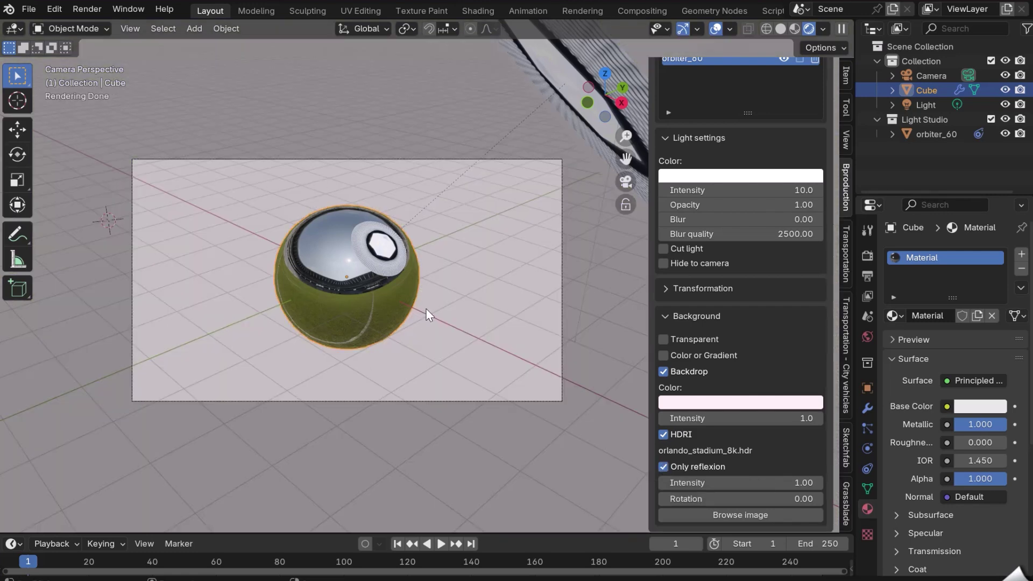
- Set the backdrop color to red and turn off both Only reflexion and HDRI
{"action": "left_click", "coordinate": [721, 404]}
{"action": "left_click_drag", "start_coordinate": [743, 251], "coordinate": [746, 291]}
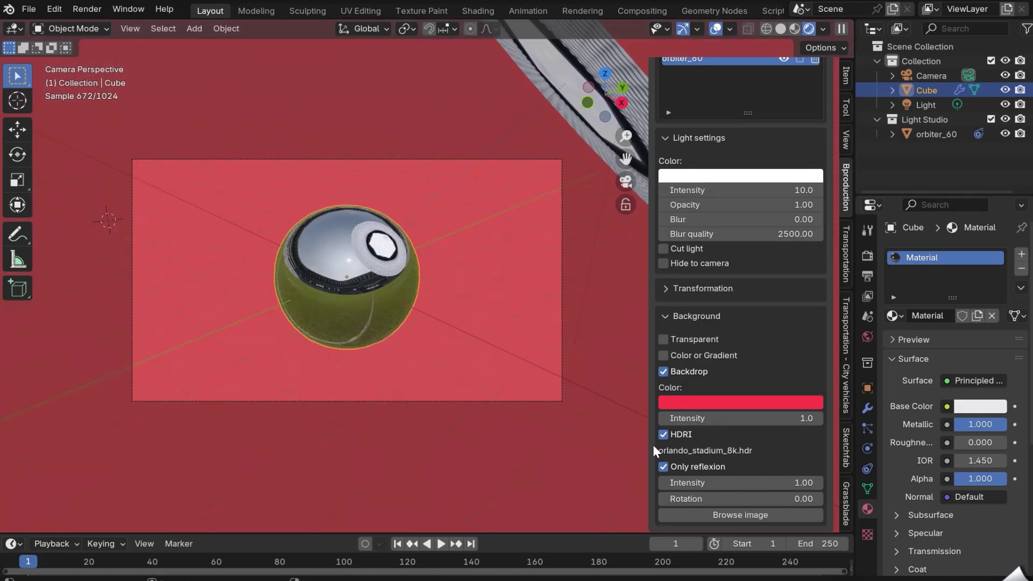
{"action": "left_click", "coordinate": [663, 466]}
{"action": "left_click", "coordinate": [663, 435]}
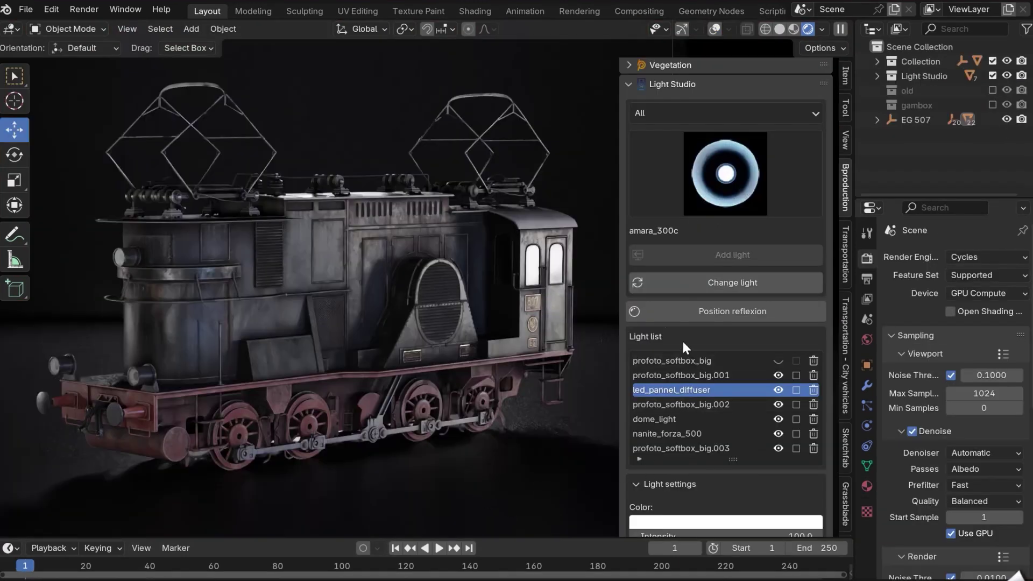
- Add a flash light to the locomotive scene and delete it again
{"action": "left_click", "coordinate": [712, 203]}
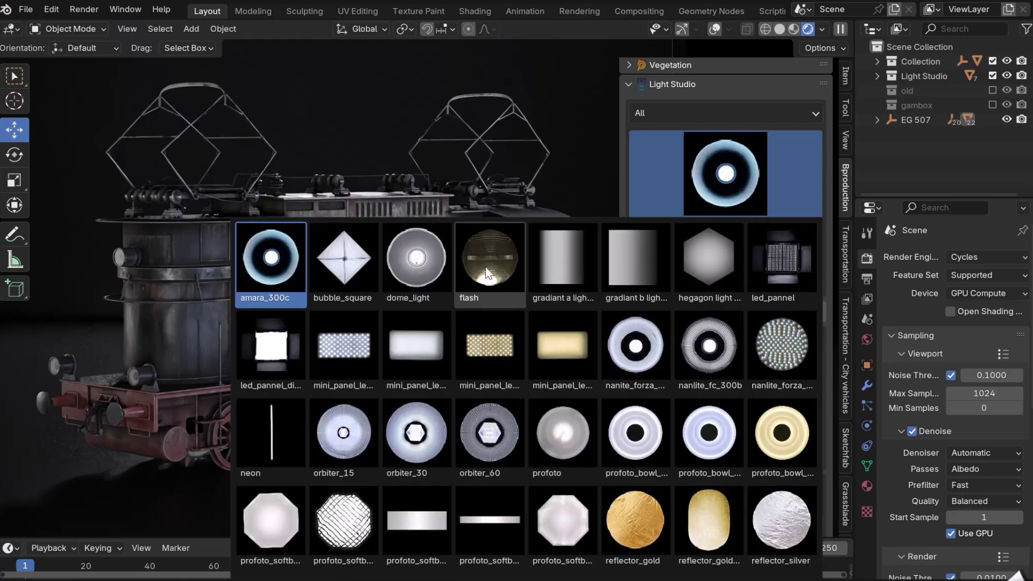
{"action": "left_click", "coordinate": [489, 242]}
{"action": "left_click", "coordinate": [748, 254]}
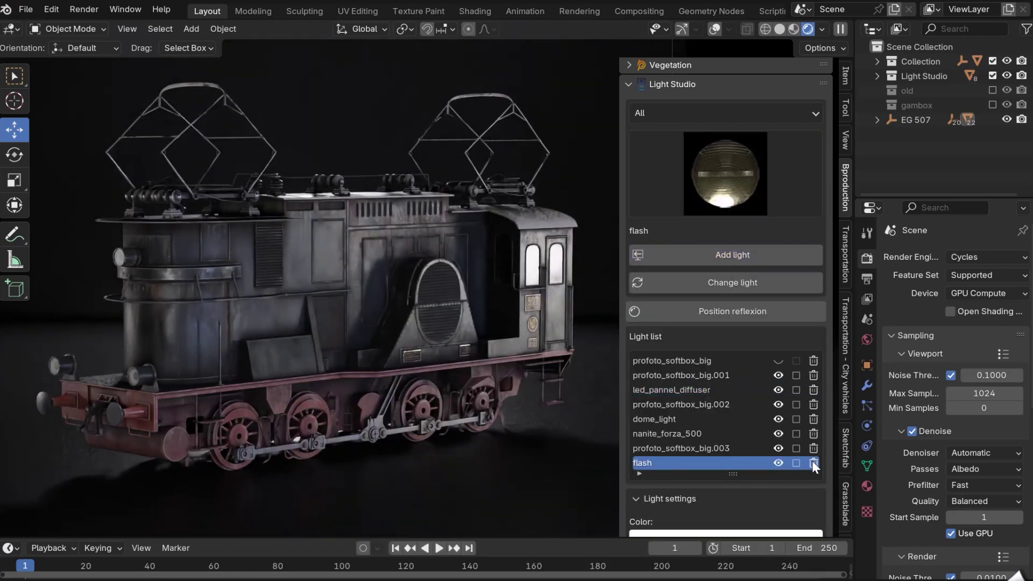
{"action": "left_click", "coordinate": [813, 463]}
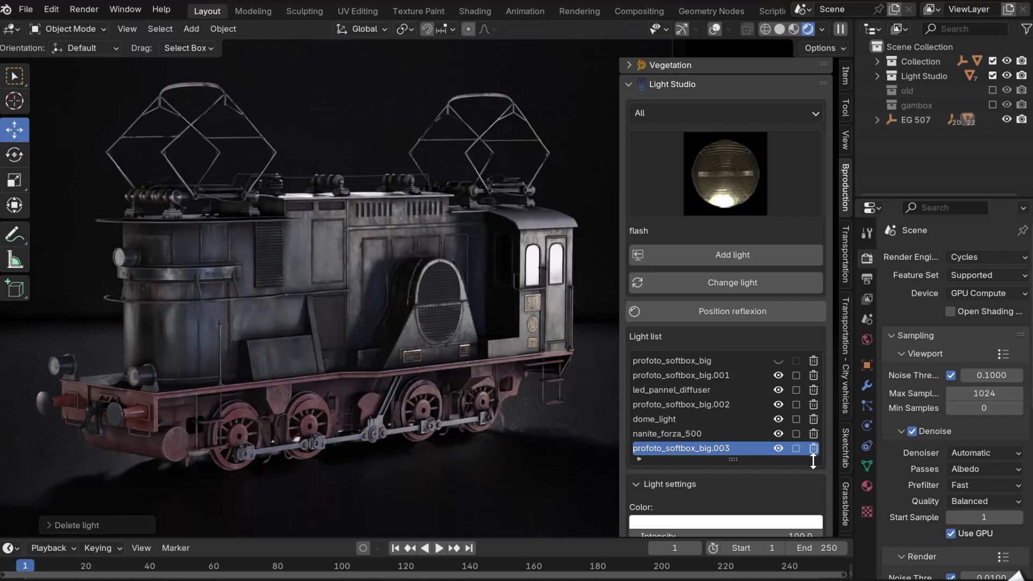
- Isolate the profoto_softbox_big.001 light, try other latitudes for it, cancel the change and end the isolation
{"action": "left_click", "coordinate": [657, 379]}
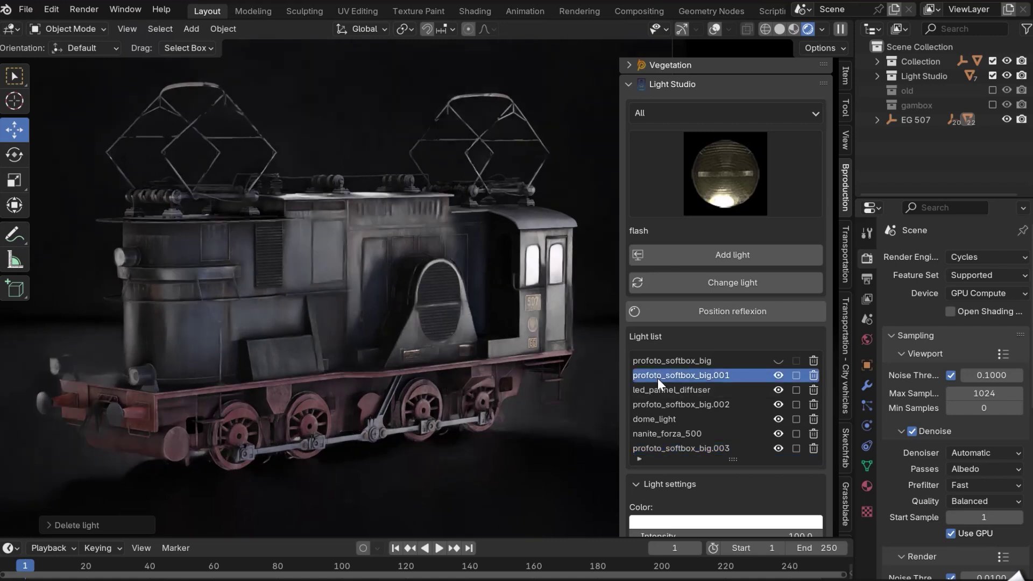
{"action": "left_click", "coordinate": [796, 376]}
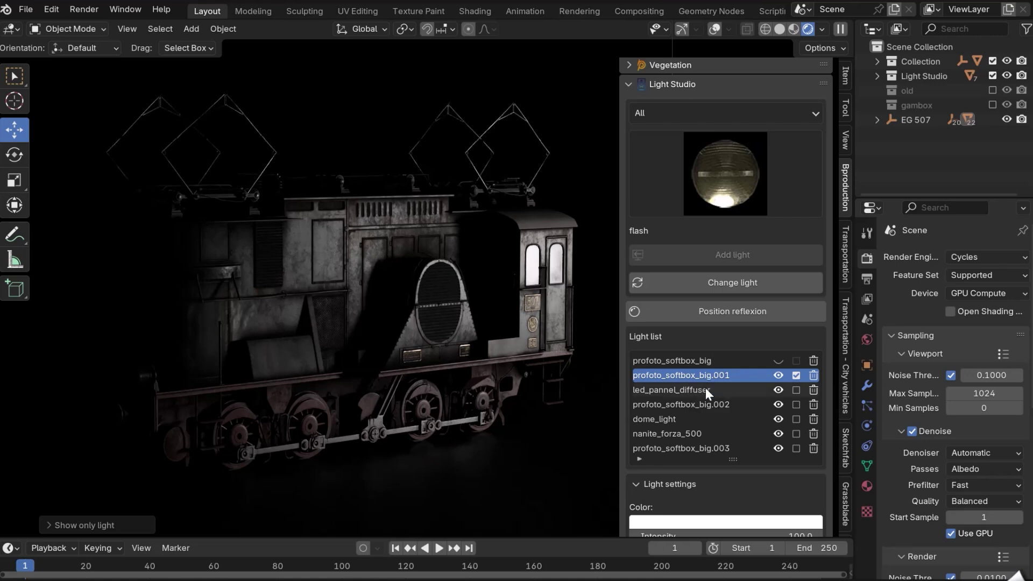
{"action": "scroll", "coordinate": [715, 375], "scroll_direction": "down", "scroll_amount": 8}
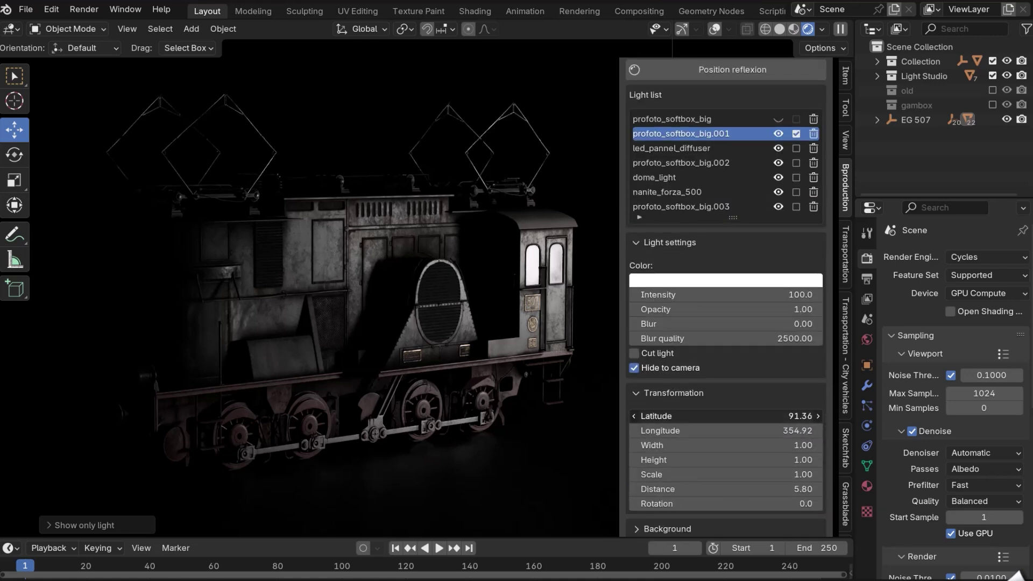
{"action": "mouse_move", "coordinate": [677, 417]}
{"action": "left_mouse_down"}
{"action": "mouse_move", "coordinate": [667, 416]}
{"action": "mouse_move", "coordinate": [693, 414]}
{"action": "mouse_move", "coordinate": [639, 415]}
{"action": "mouse_move", "coordinate": [666, 415]}
{"action": "left_mouse_up"}
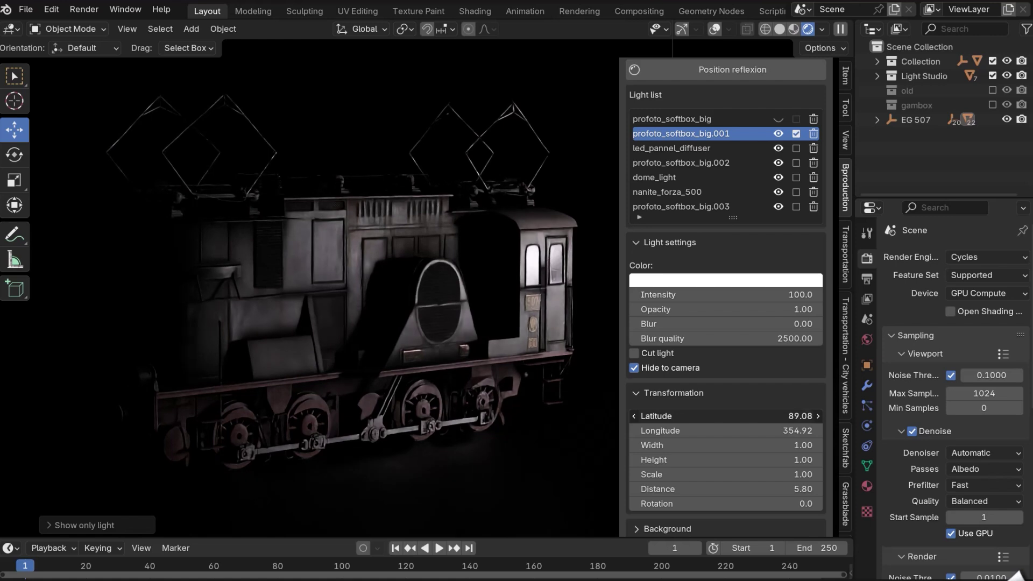
{"action": "right_click", "coordinate": [674, 415]}
{"action": "left_click", "coordinate": [796, 133]}
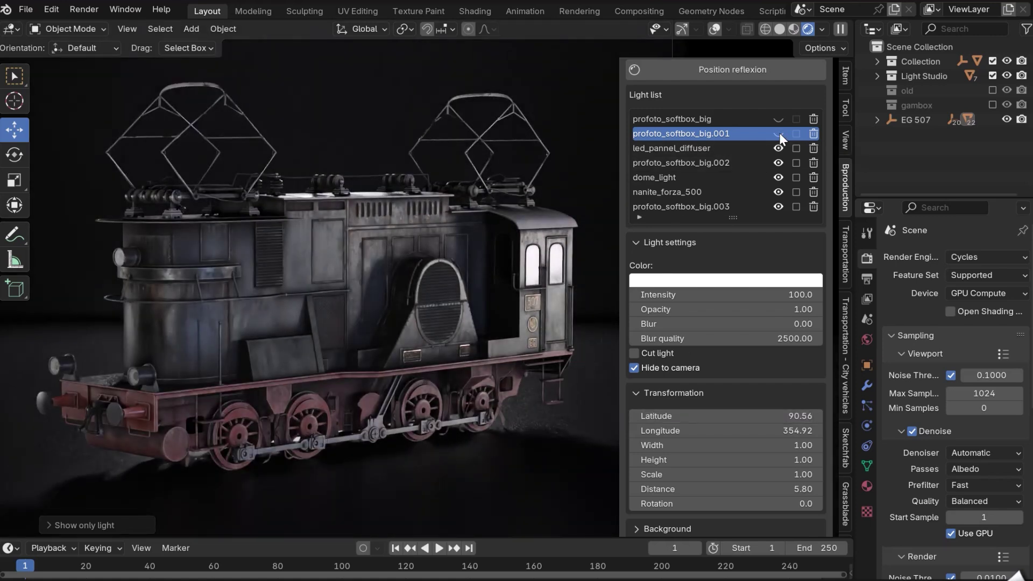
- Hide every light in the locomotive scene except profoto_softbox_big.001
{"action": "left_click", "coordinate": [779, 134]}
{"action": "left_click_drag", "start_coordinate": [779, 133], "coordinate": [781, 195]}
{"action": "left_click", "coordinate": [779, 205]}
{"action": "left_click_drag", "start_coordinate": [779, 134], "coordinate": [747, 134]}
{"action": "left_click", "coordinate": [748, 134]}
{"action": "scroll", "coordinate": [737, 156], "scroll_direction": "up", "scroll_amount": 8}
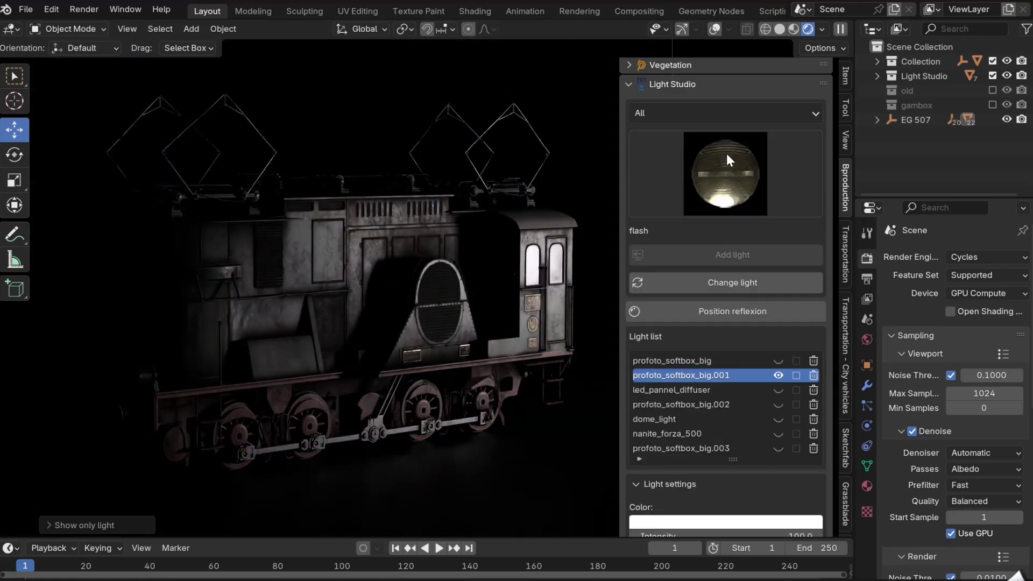
- Reposition the profoto_softbox_big.001 light with Position reflexion by sweeping its reflection from the locomotive's side to its front end and back
{"action": "left_click", "coordinate": [707, 311]}
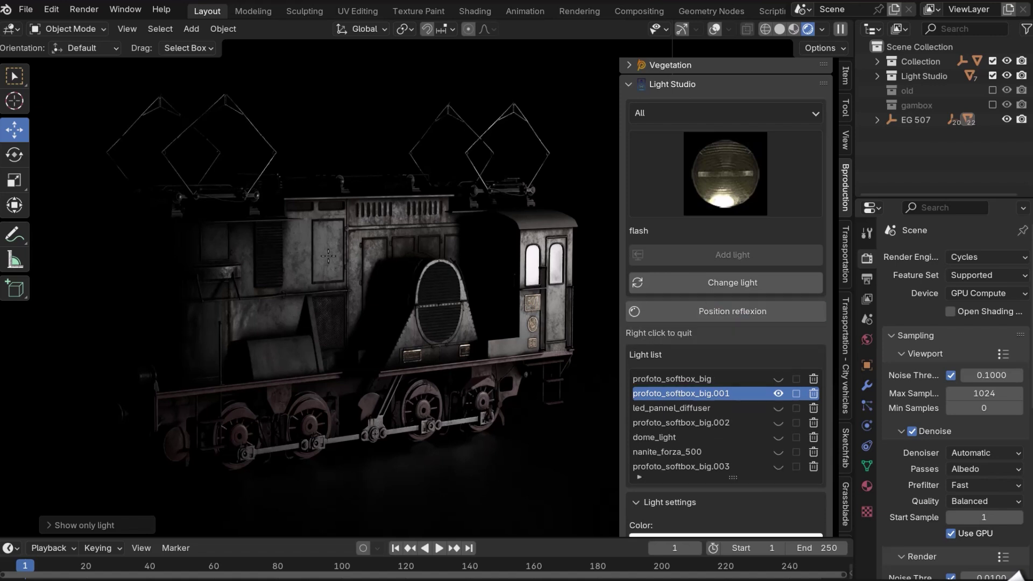
{"action": "left_click", "coordinate": [351, 225]}
{"action": "left_click_drag", "start_coordinate": [212, 240], "coordinate": [155, 330]}
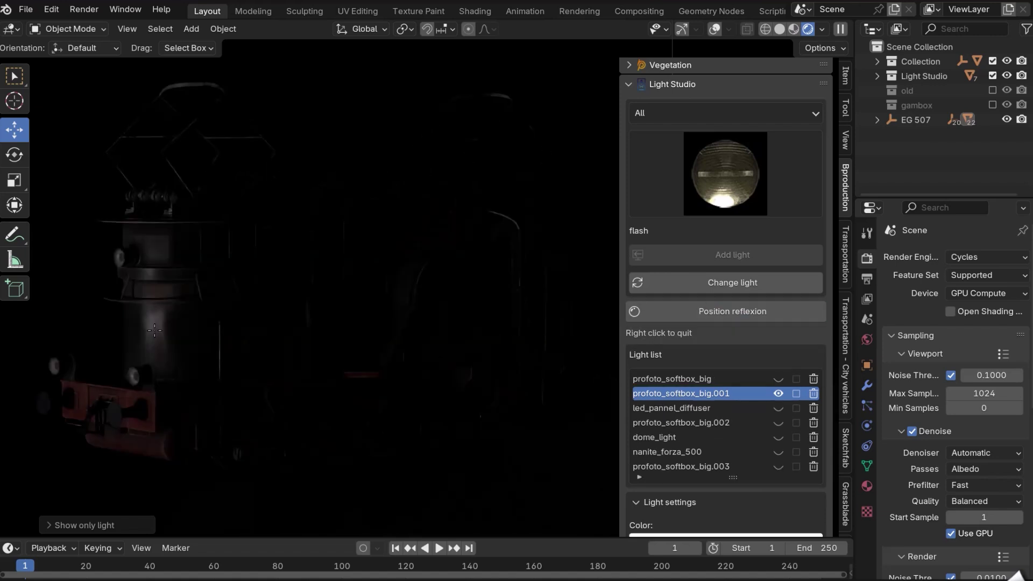
{"action": "left_click_drag", "start_coordinate": [134, 240], "coordinate": [537, 237]}
{"action": "right_click", "coordinate": [536, 240]}
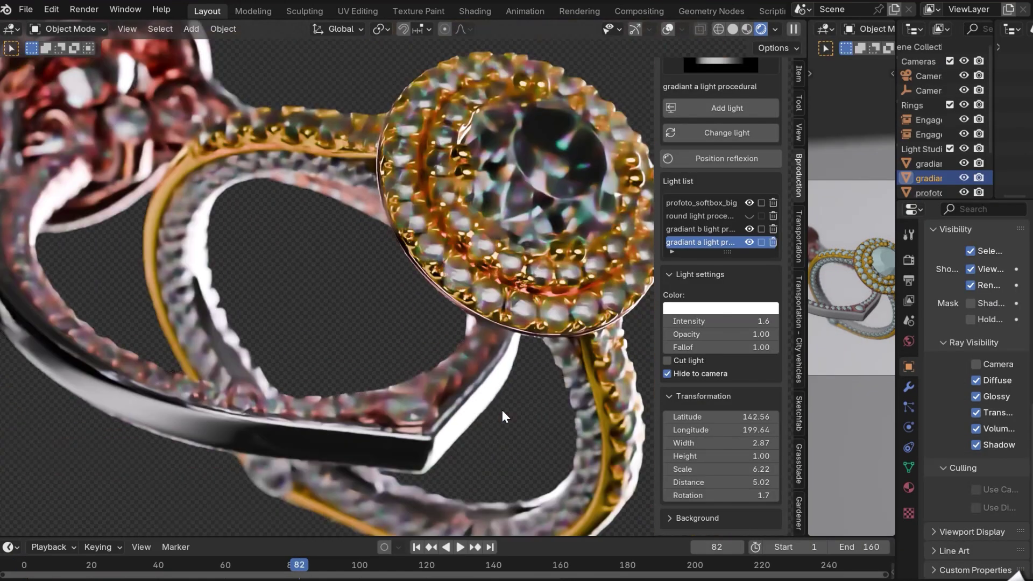
- In the ring scene, replace the gradient a procedural light with nanite_forza_500
{"action": "scroll", "coordinate": [673, 361], "scroll_direction": "up", "scroll_amount": 4}
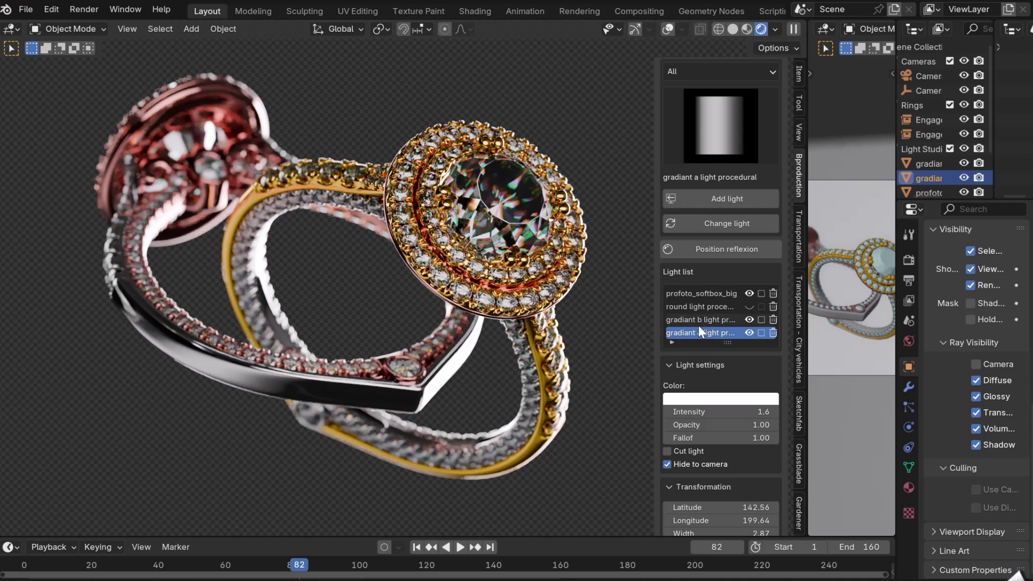
{"action": "left_click", "coordinate": [706, 147]}
{"action": "left_click", "coordinate": [623, 267]}
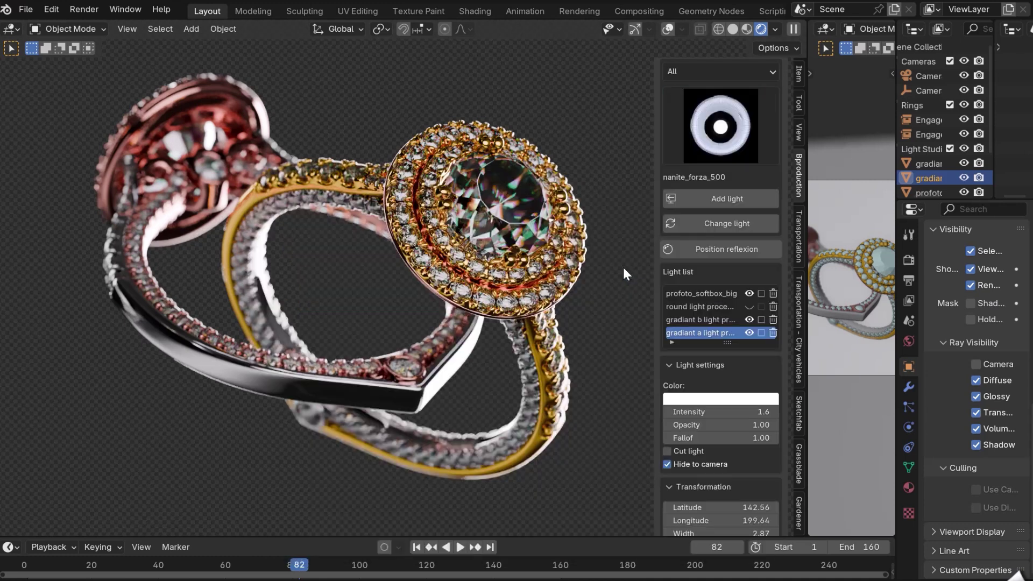
{"action": "left_click", "coordinate": [712, 222]}
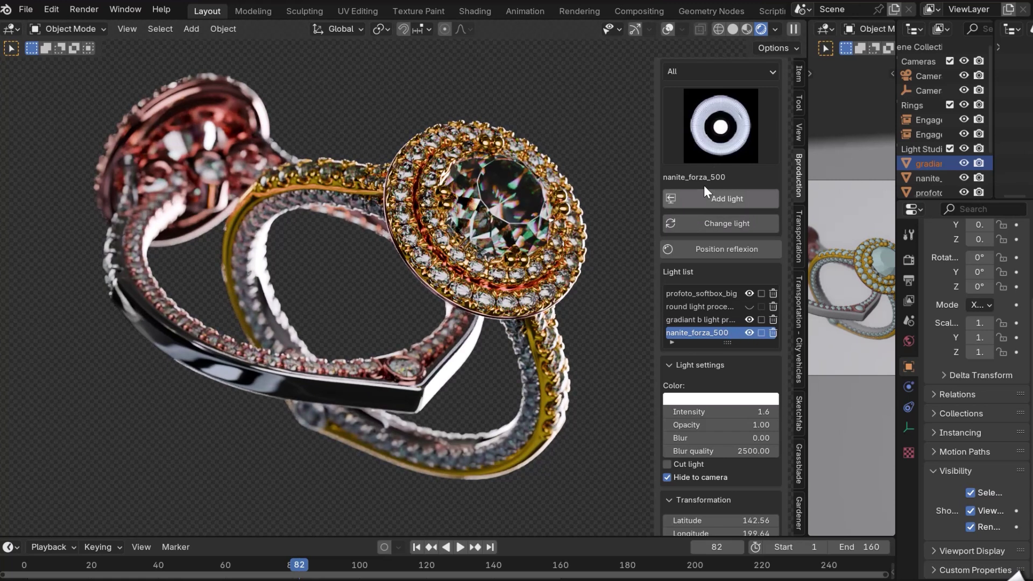
- Change the nanite_forza_500 light to profoto_bowl_softlight_red
{"action": "left_click", "coordinate": [705, 156]}
{"action": "left_click", "coordinate": [740, 355]}
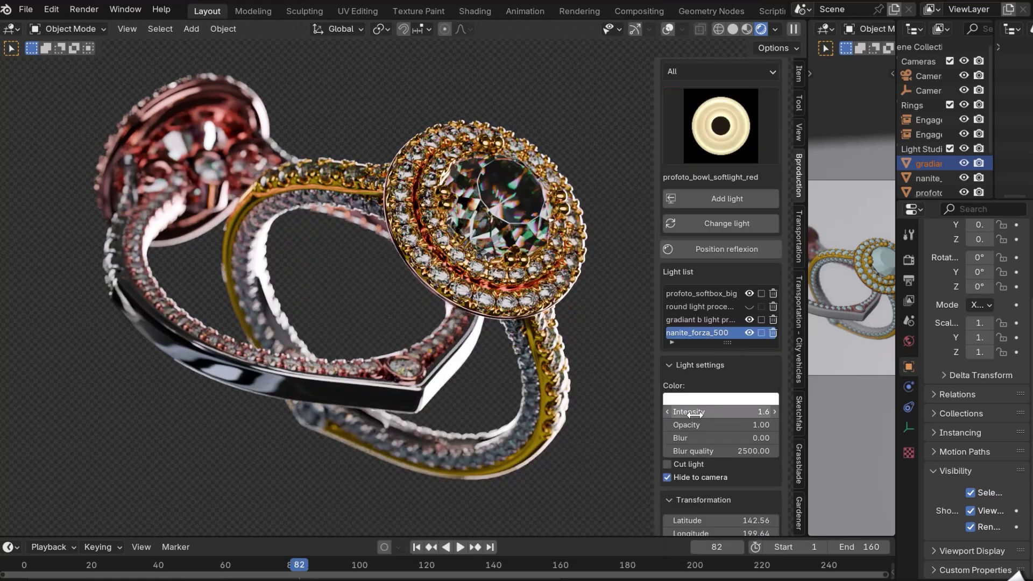
{"action": "left_click", "coordinate": [702, 225]}
- Replace the profoto_bowl_softlight_red light with dome_light
{"action": "left_click", "coordinate": [702, 146]}
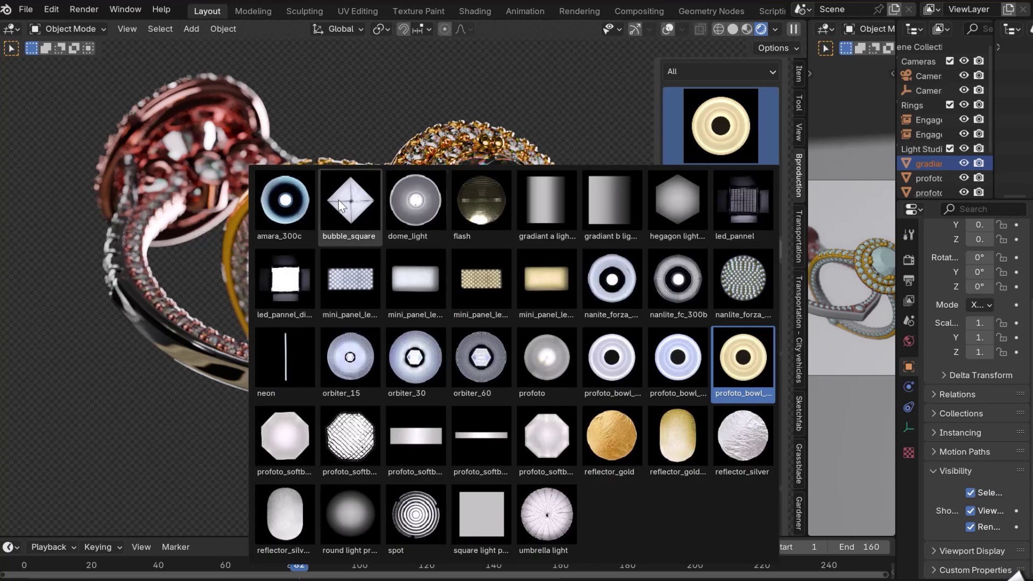
{"action": "left_click", "coordinate": [420, 204]}
{"action": "left_click", "coordinate": [713, 222]}
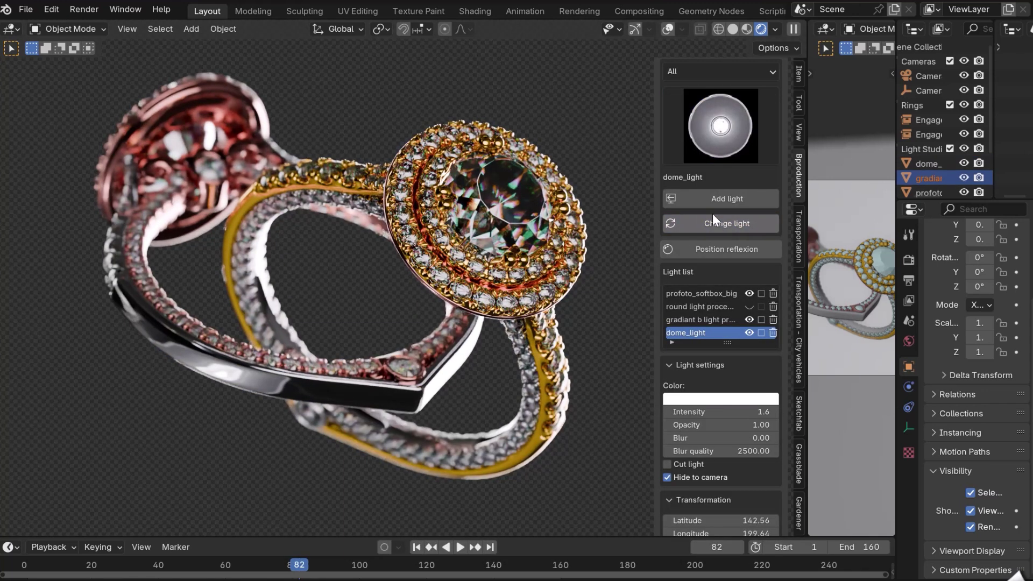
- Replace the dome_light with the spot light and adjust its latitude
{"action": "left_click", "coordinate": [723, 140]}
{"action": "left_click", "coordinate": [430, 508]}
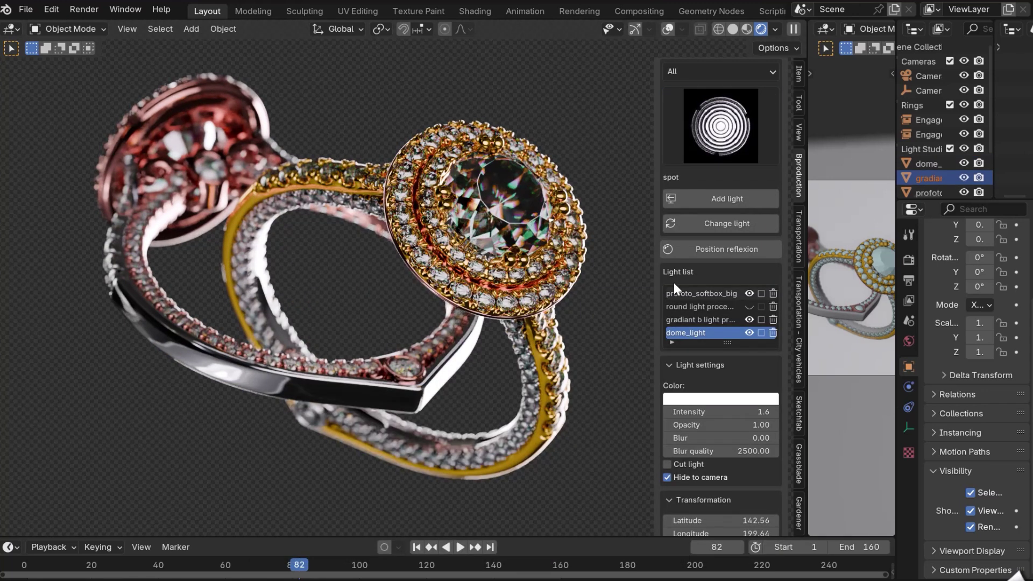
{"action": "left_click", "coordinate": [721, 222]}
{"action": "scroll", "coordinate": [756, 447], "scroll_direction": "down", "scroll_amount": 5}
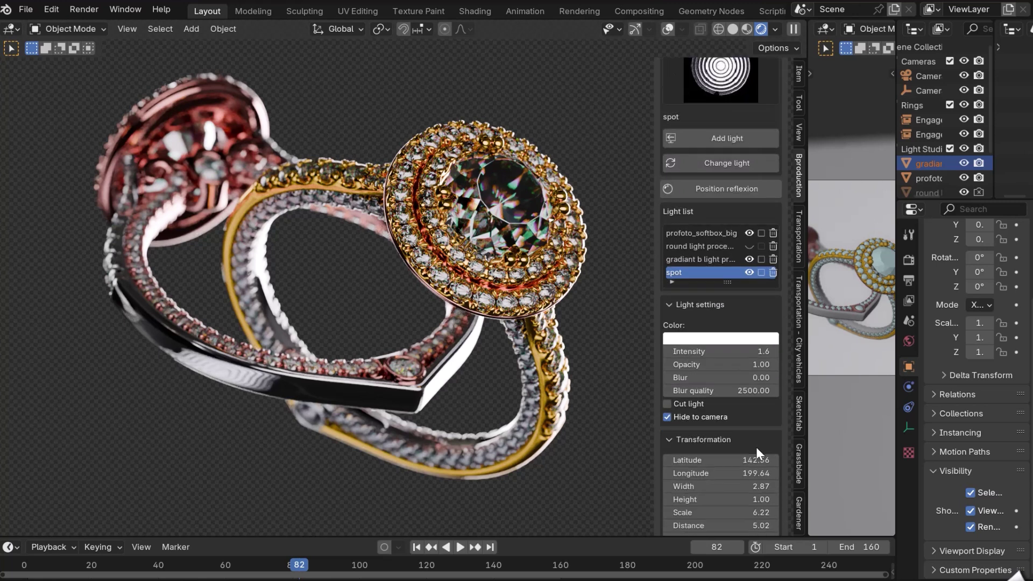
{"action": "left_click_drag", "start_coordinate": [708, 464], "coordinate": [748, 464]}
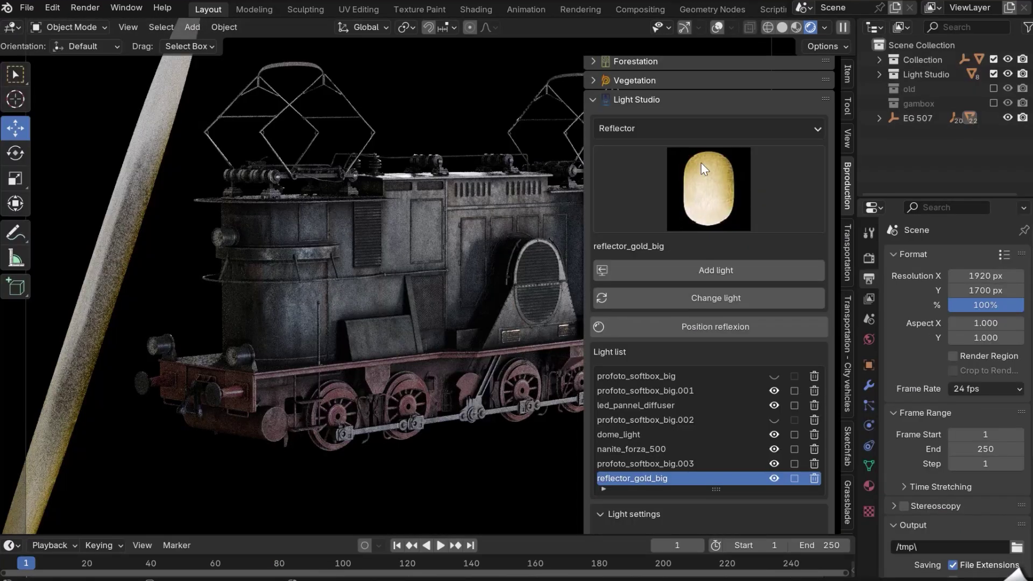
- In the locomotive scene, choose the reflector_gold preset from the Reflector category
{"action": "left_click", "coordinate": [657, 127]}
{"action": "left_click", "coordinate": [625, 216]}
{"action": "left_click", "coordinate": [624, 213]}
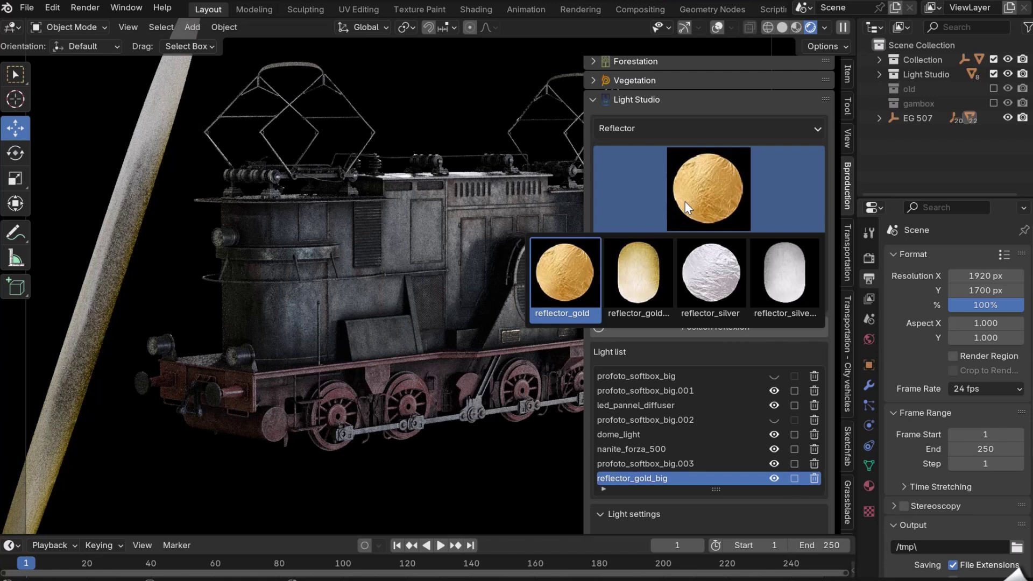
{"action": "left_click", "coordinate": [622, 208]}
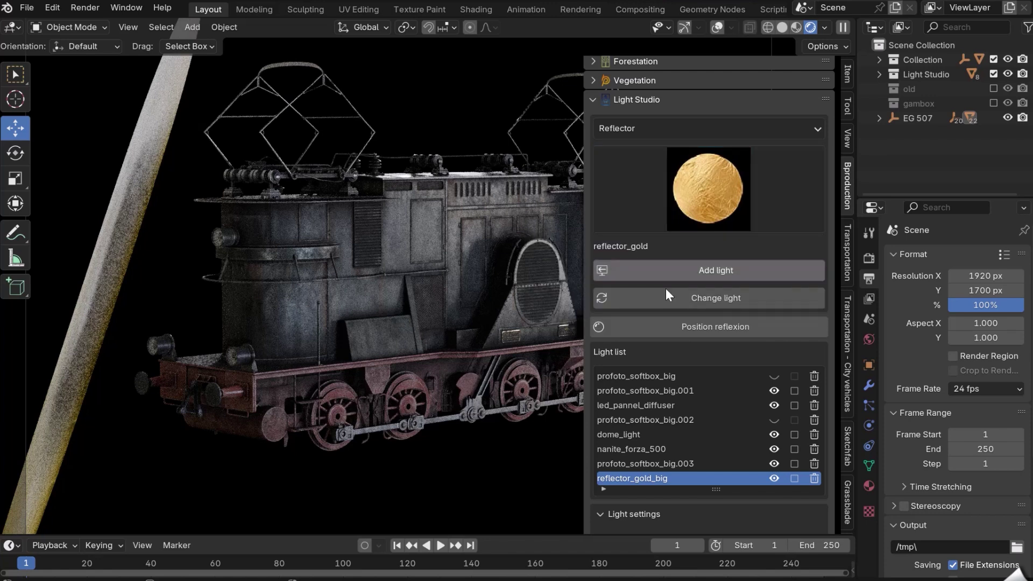
- Set the distance of the reflector_gold_big light to 2.01
{"action": "scroll", "coordinate": [615, 479], "scroll_direction": "down", "scroll_amount": 1}
{"action": "scroll", "coordinate": [679, 445], "scroll_direction": "down", "scroll_amount": 6}
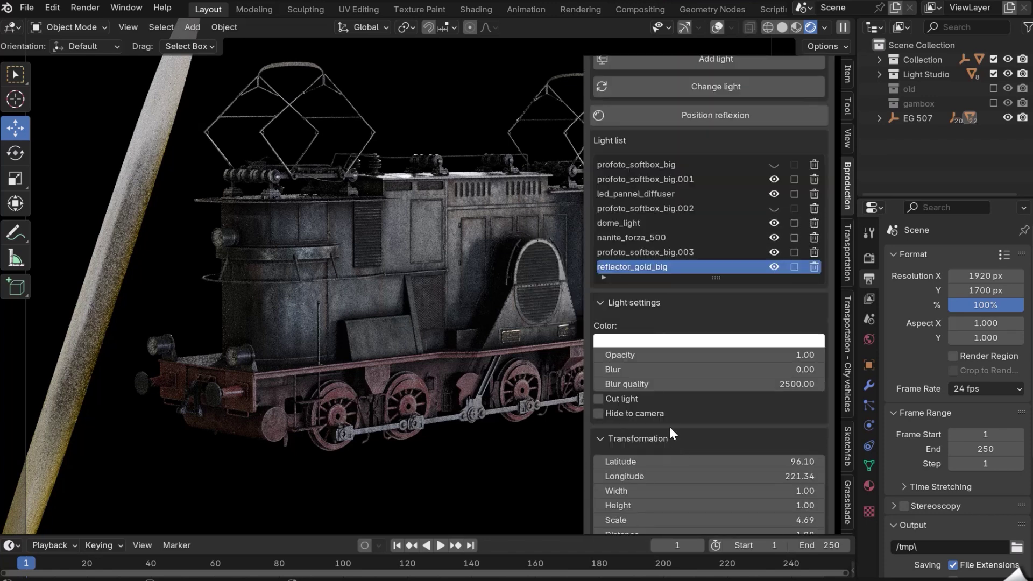
{"action": "scroll", "coordinate": [667, 409], "scroll_direction": "down", "scroll_amount": 2}
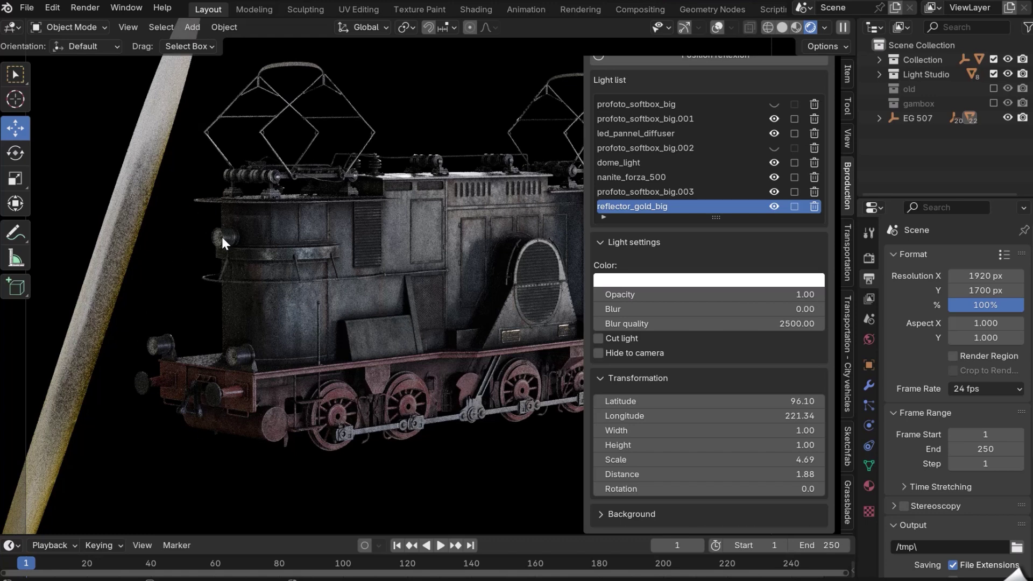
{"action": "mouse_move", "coordinate": [658, 475]}
{"action": "left_mouse_down"}
{"action": "mouse_move", "coordinate": [710, 475]}
{"action": "mouse_move", "coordinate": [645, 474]}
{"action": "mouse_move", "coordinate": [684, 474]}
{"action": "mouse_move", "coordinate": [673, 474]}
{"action": "left_mouse_up"}
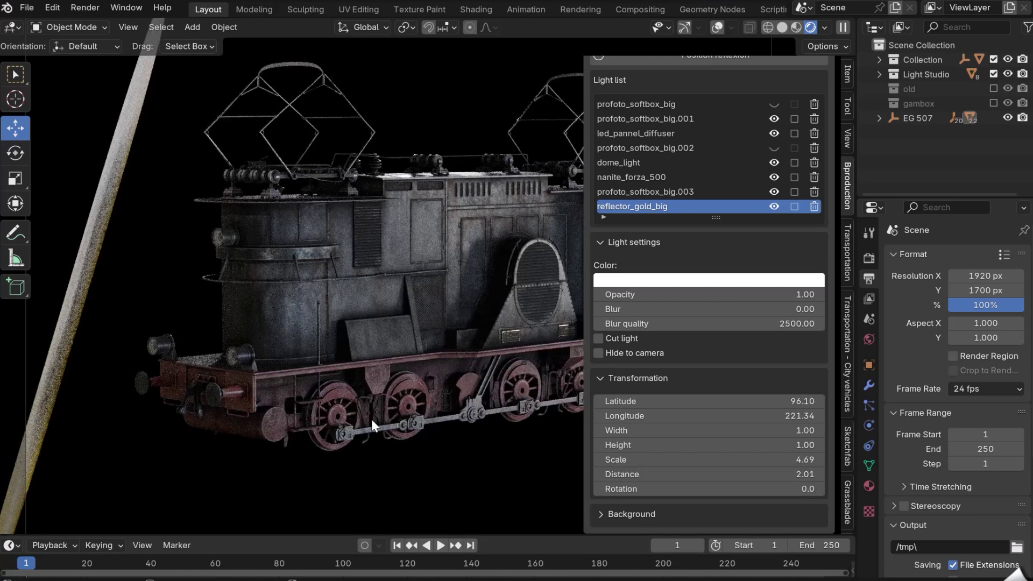
- Hide and show the reflector_gold_big light for comparison, then turn on its Hide to camera option
{"action": "left_click", "coordinate": [773, 207]}
{"action": "left_click", "coordinate": [773, 206]}
{"action": "left_click", "coordinate": [599, 353]}
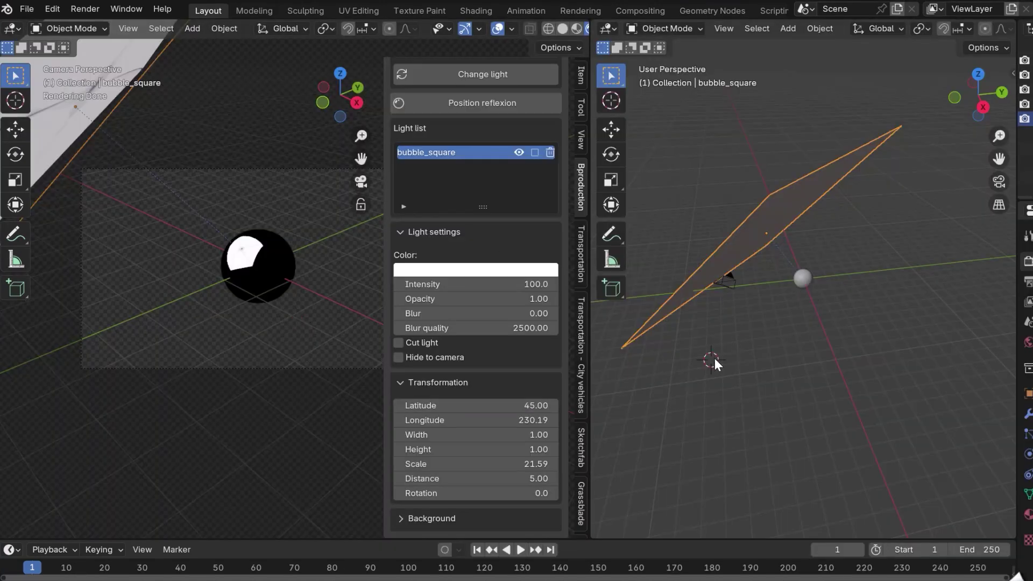
- Move the bubble_square light freely to the other side of the reflective sphere, trying a smaller scale for it along the way
{"action": "key", "text": "g"}
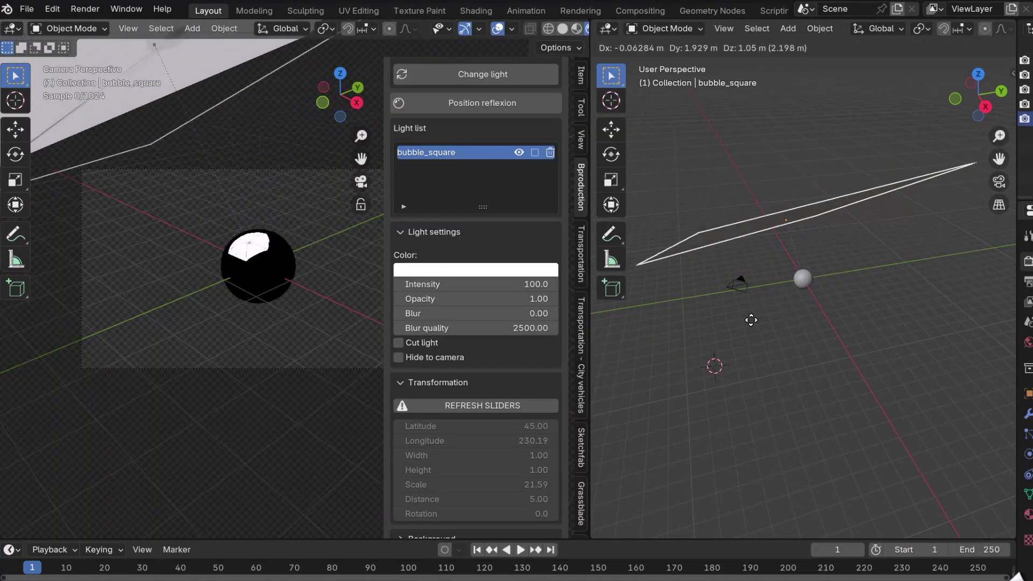
{"action": "left_click", "coordinate": [873, 344]}
{"action": "key", "text": "s"}
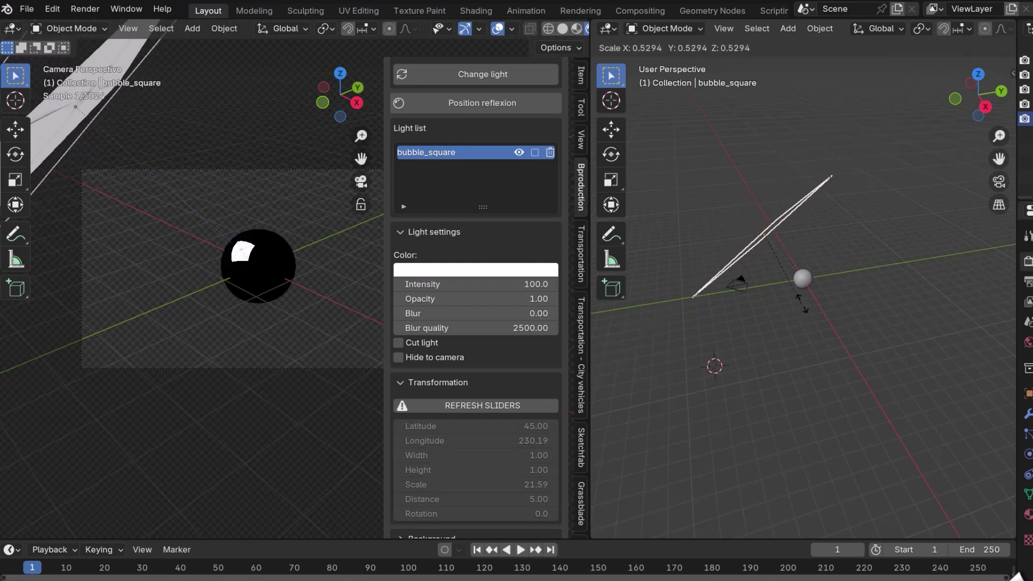
{"action": "key", "text": "Escape"}
{"action": "key", "text": "g"}
{"action": "left_click", "coordinate": [835, 306]}
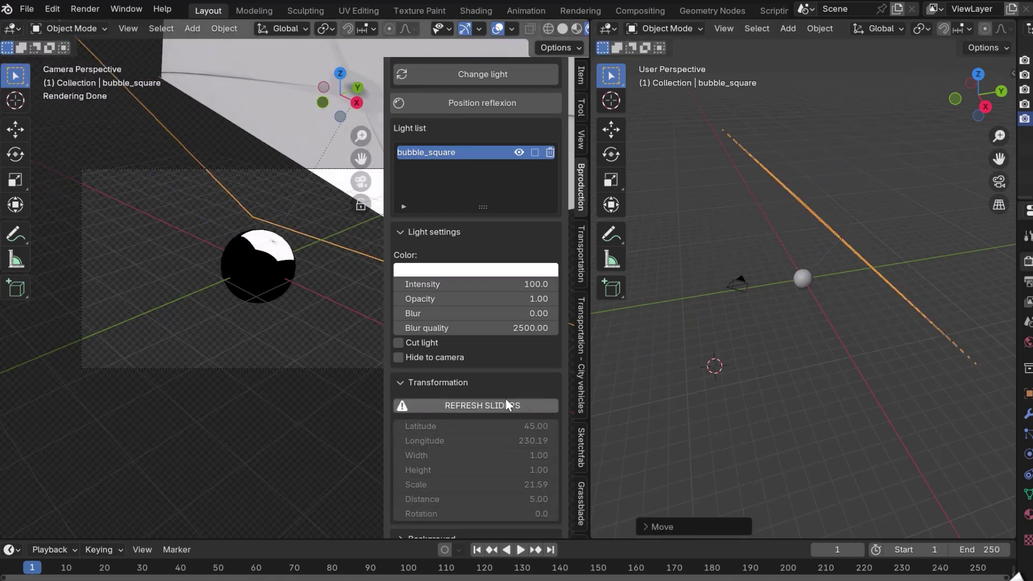
- Refresh the transformation sliders of the moved bubble_square light and set its latitude to 45.44 and longitude to 100.88
{"action": "scroll", "coordinate": [505, 398], "scroll_direction": "down", "scroll_amount": 2}
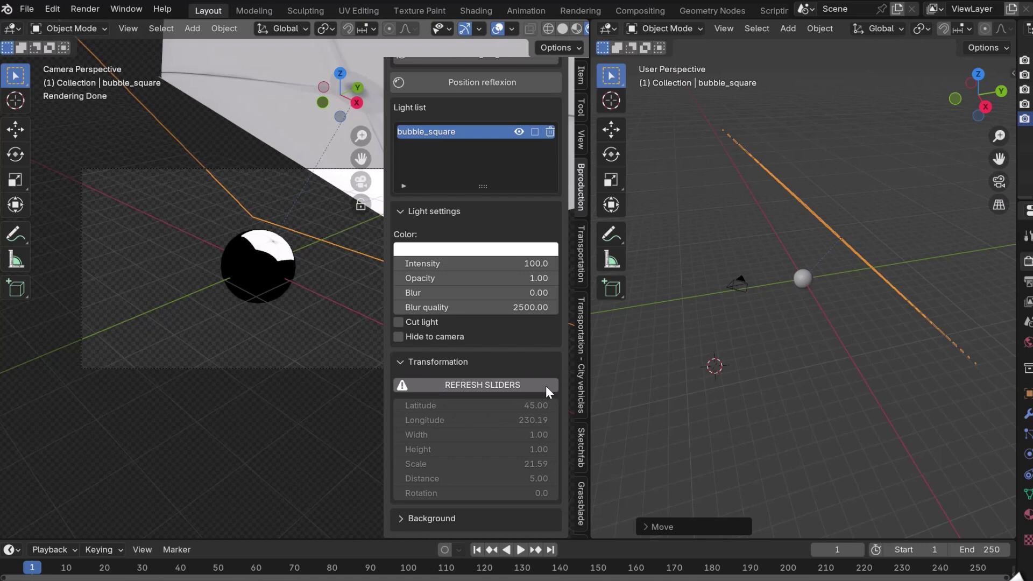
{"action": "left_click", "coordinate": [501, 389]}
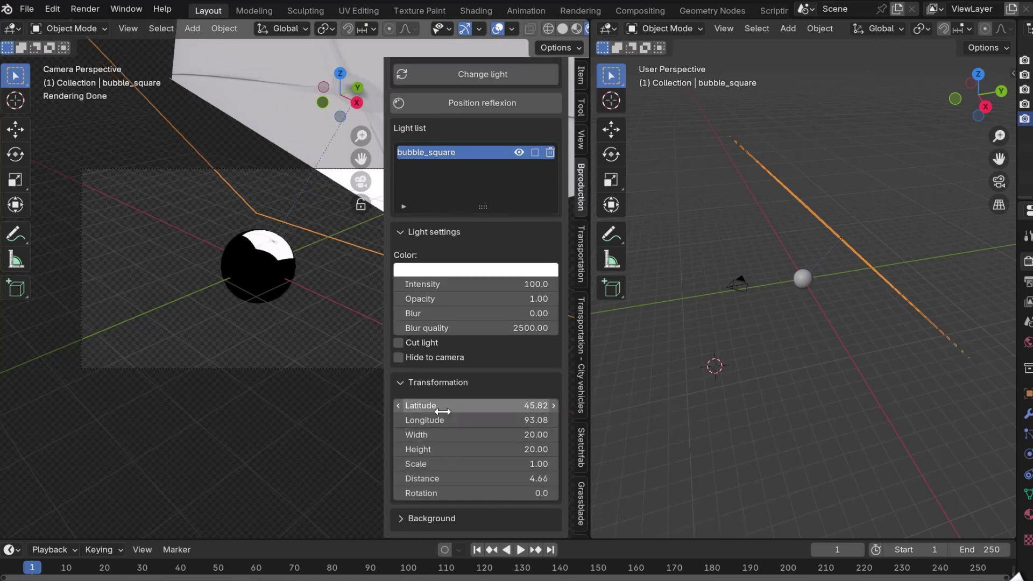
{"action": "left_click_drag", "start_coordinate": [442, 412], "coordinate": [484, 420]}
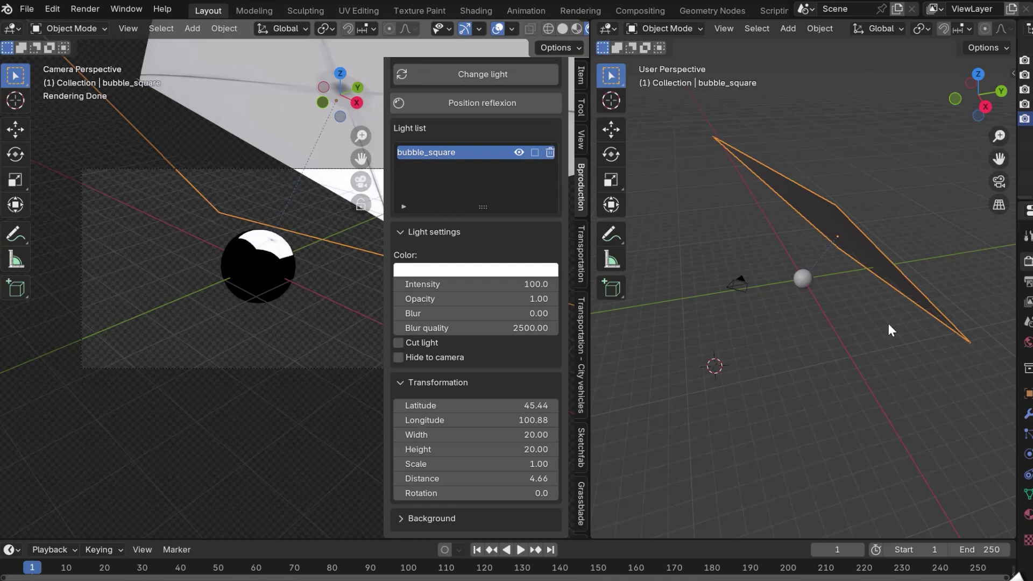
- Move the bubble_square light manually once more, shifting it slightly toward the camera above the sphere
{"action": "key", "text": "g"}
{"action": "left_click", "coordinate": [767, 280]}
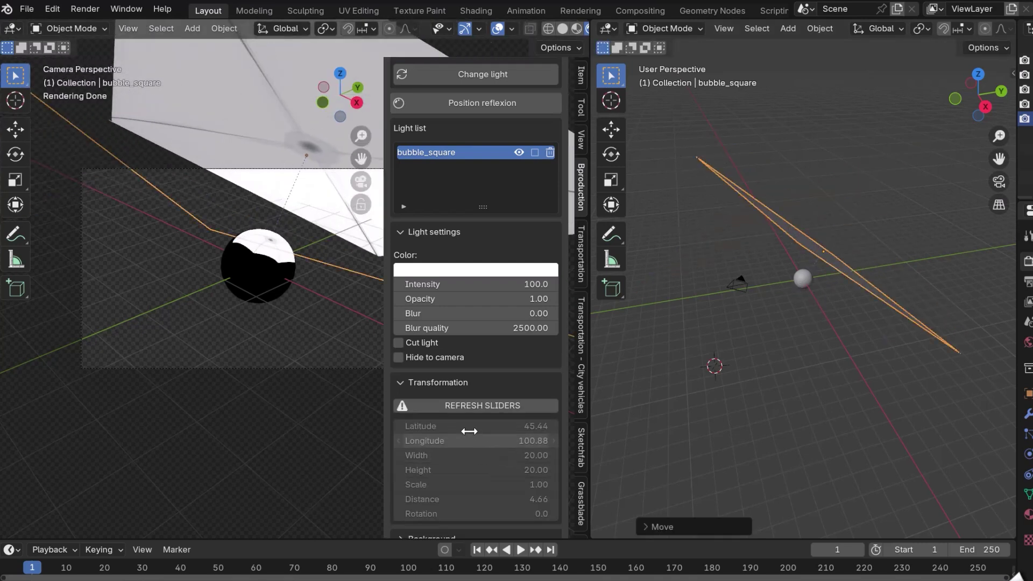